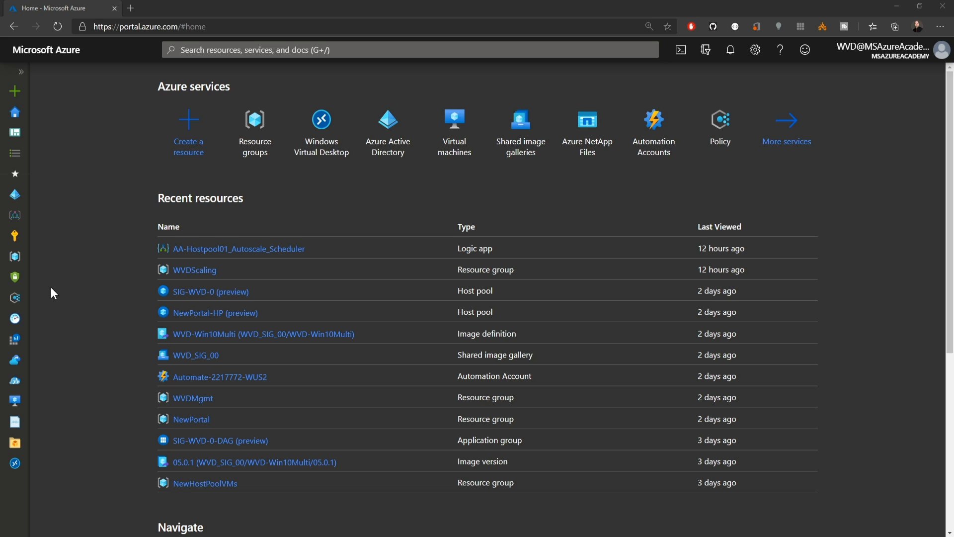
- Open Security Center and review the secure score, resource security hygiene and threat protection sections of its overview
{"action": "left_click", "coordinate": [16, 281]}
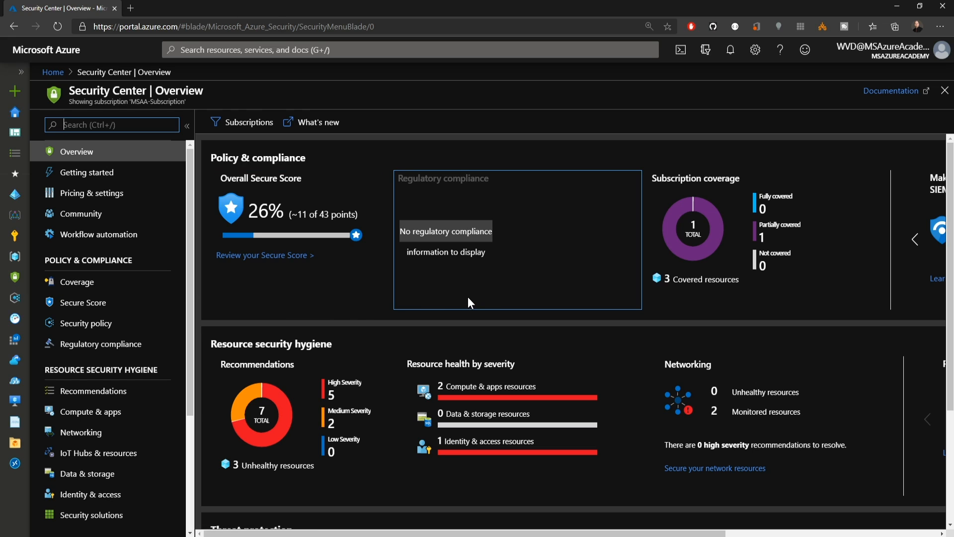
{"action": "scroll", "coordinate": [468, 298], "scroll_direction": "down", "scroll_amount": 3}
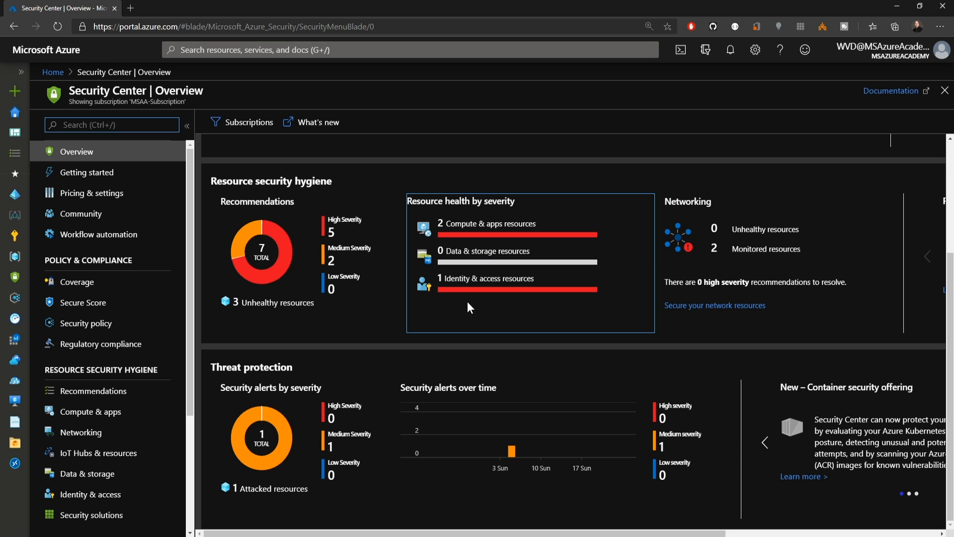
{"action": "scroll", "coordinate": [467, 301], "scroll_direction": "up", "scroll_amount": 3}
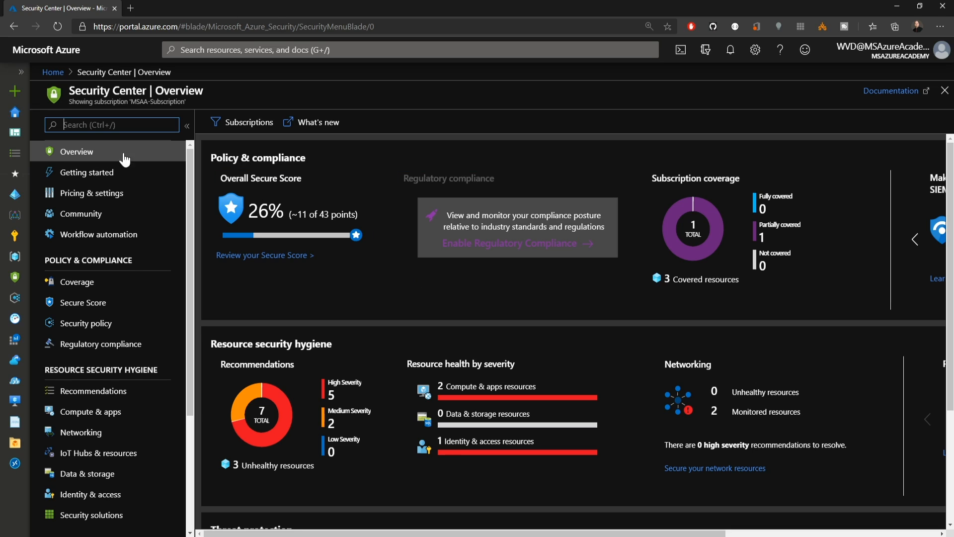
- View the Advisor recommendations overview from all services, and open the Logs page of Azure Monitor
{"action": "left_click", "coordinate": [14, 153]}
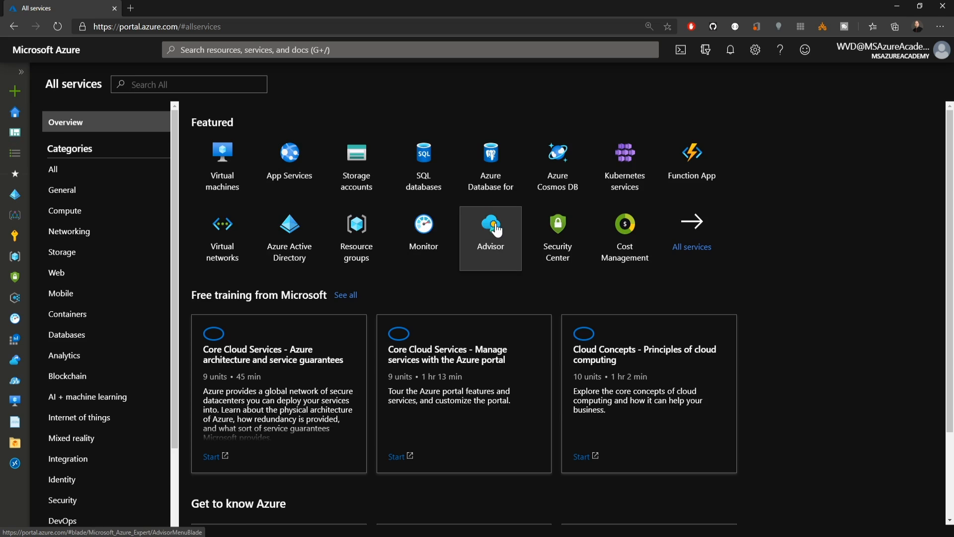
{"action": "left_click", "coordinate": [494, 222]}
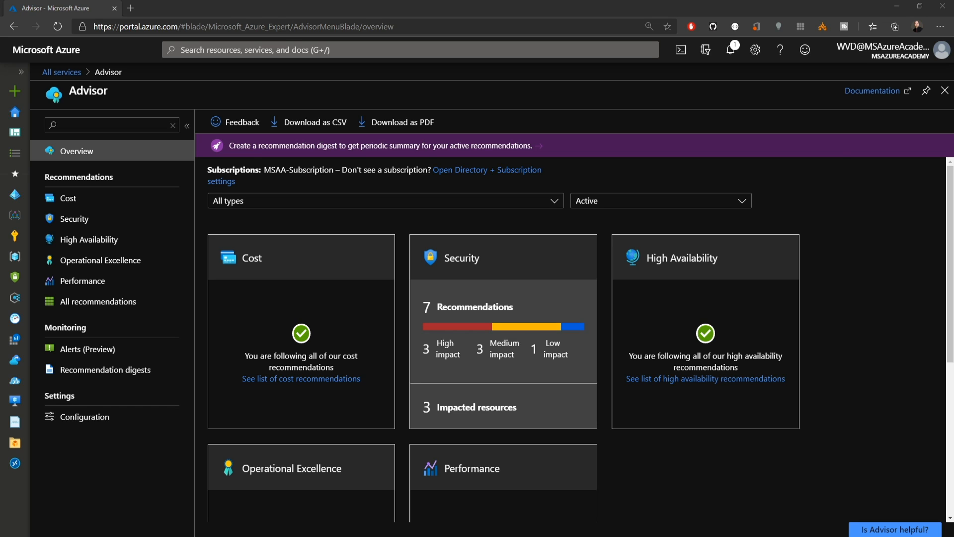
{"action": "left_click", "coordinate": [16, 318]}
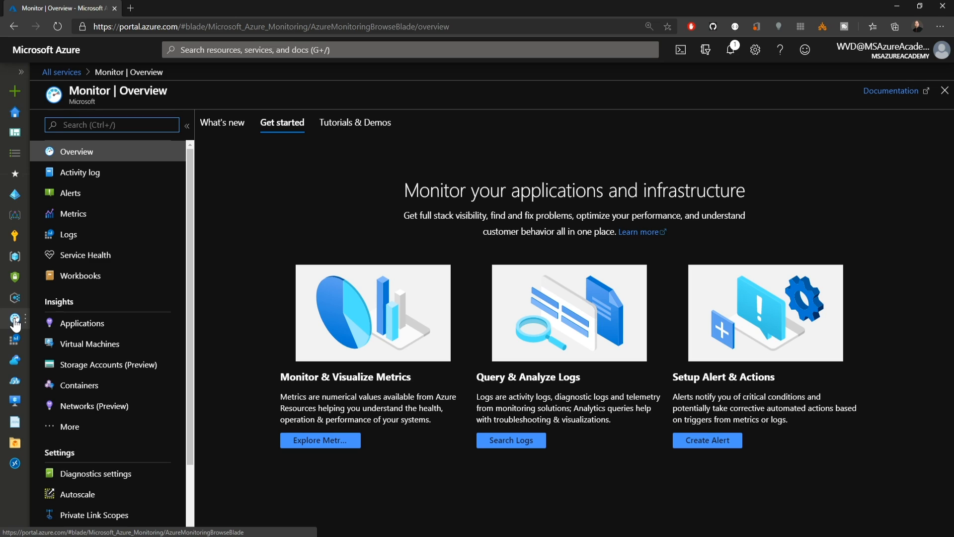
{"action": "left_click", "coordinate": [70, 235]}
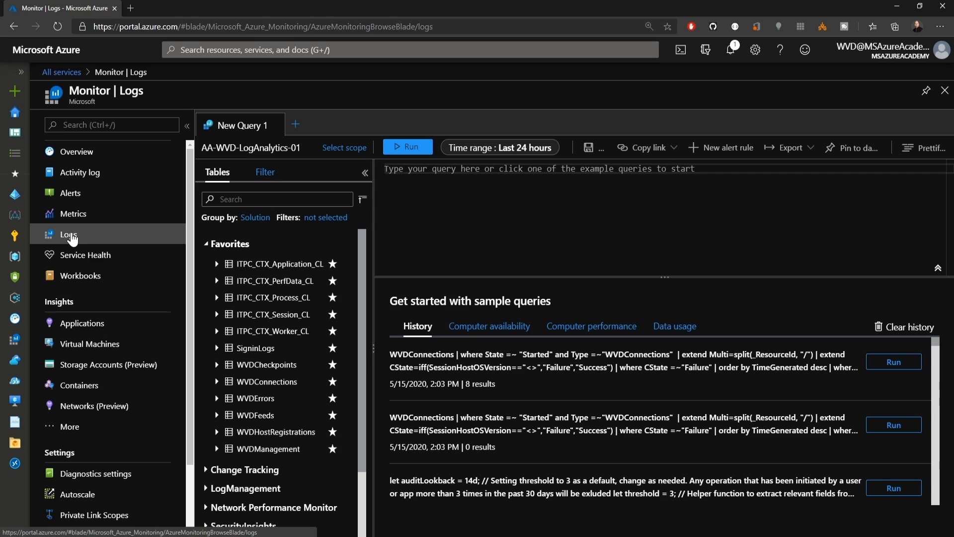
- Search the portal for "sentinel" and open the Azure Sentinel overview of the AA-WVD-LogAnalytics-01 workspace
{"action": "left_click", "coordinate": [237, 49]}
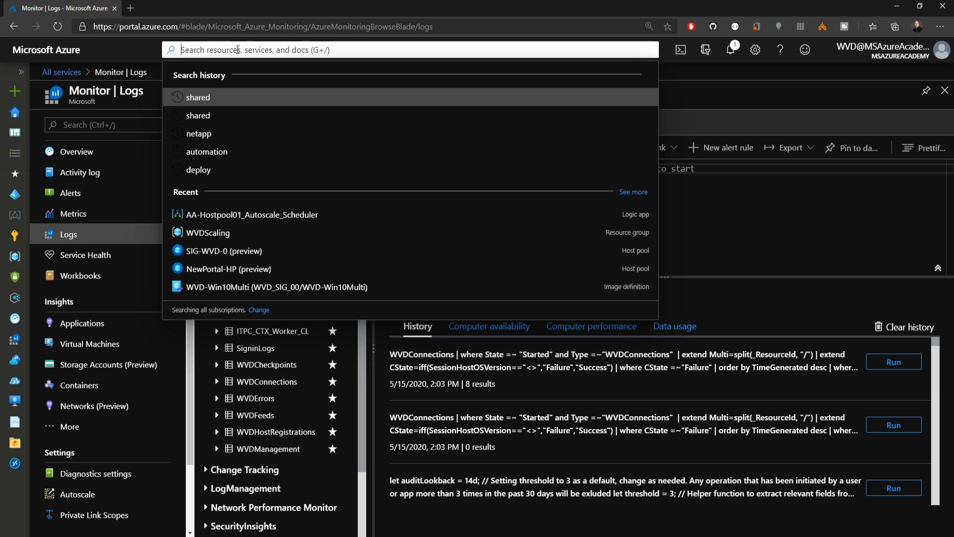
{"action": "type", "text": "sentinel"}
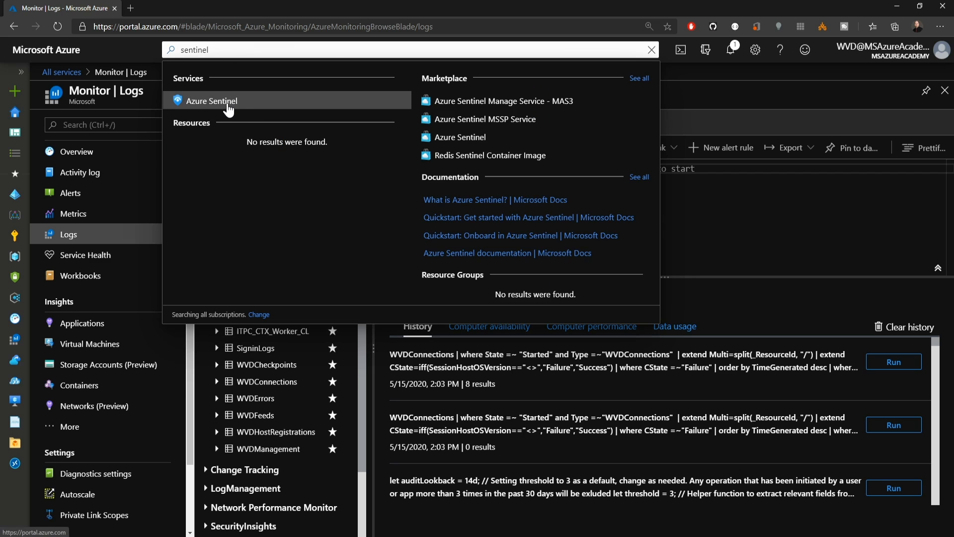
{"action": "left_click", "coordinate": [226, 102]}
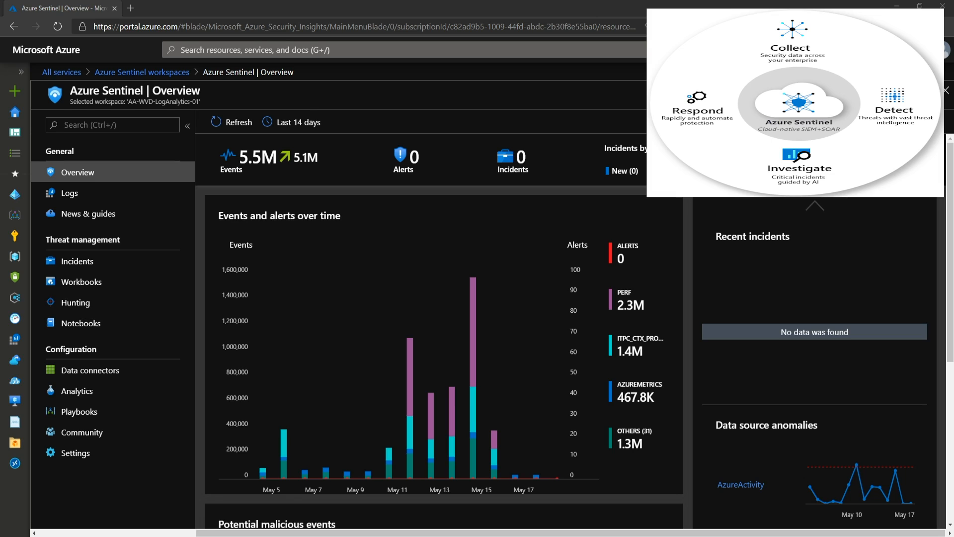
- Run all hunting queries in Azure Sentinel and sort the query list by results, highest first
{"action": "left_click", "coordinate": [78, 304]}
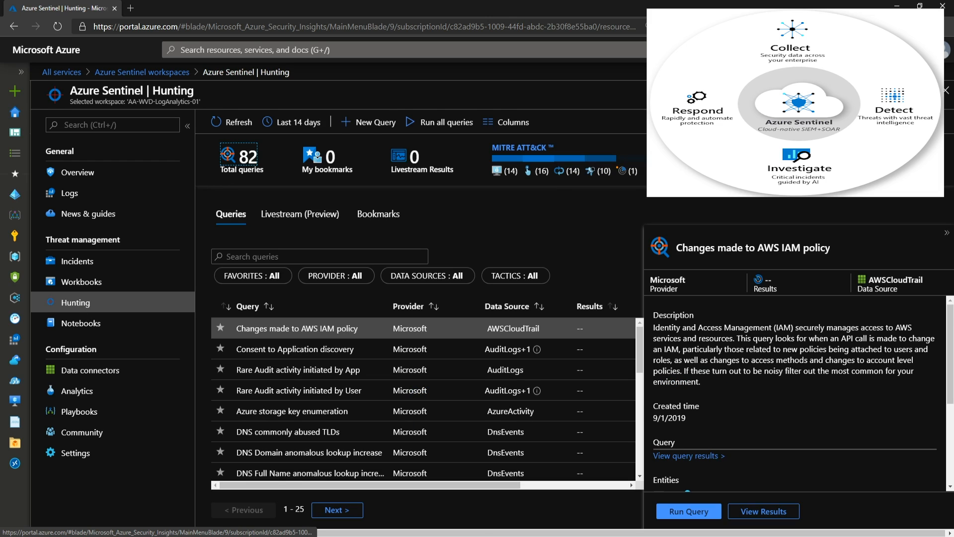
{"action": "left_click", "coordinate": [438, 124]}
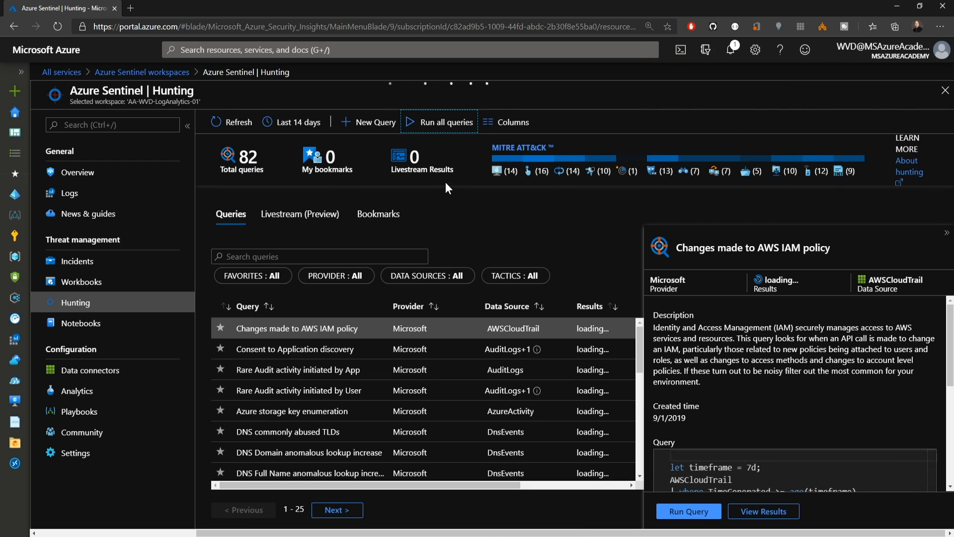
{"action": "left_click", "coordinate": [590, 304]}
{"action": "left_click", "coordinate": [590, 305]}
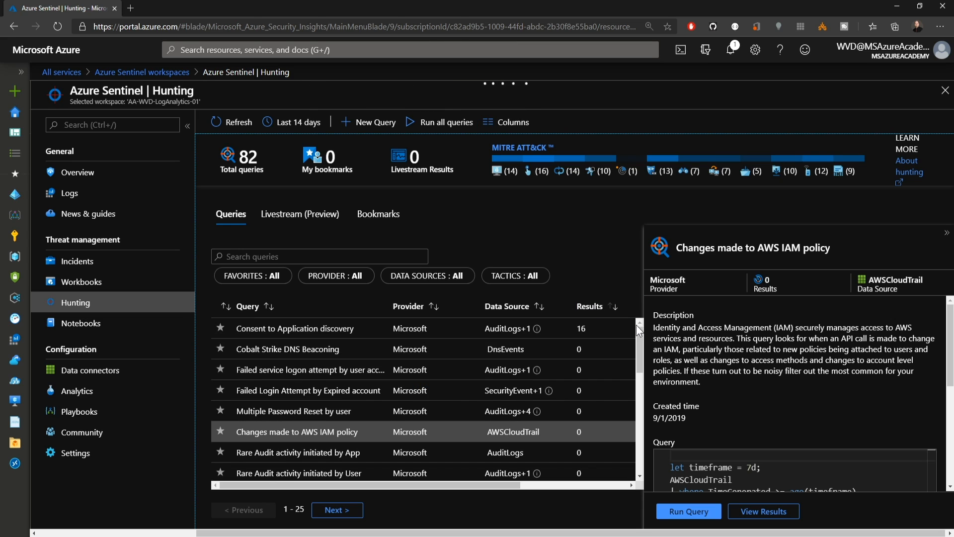
- View the Azure Activity workbook template in Azure Sentinel and look through its activity charts and caller activities
{"action": "left_click", "coordinate": [66, 282]}
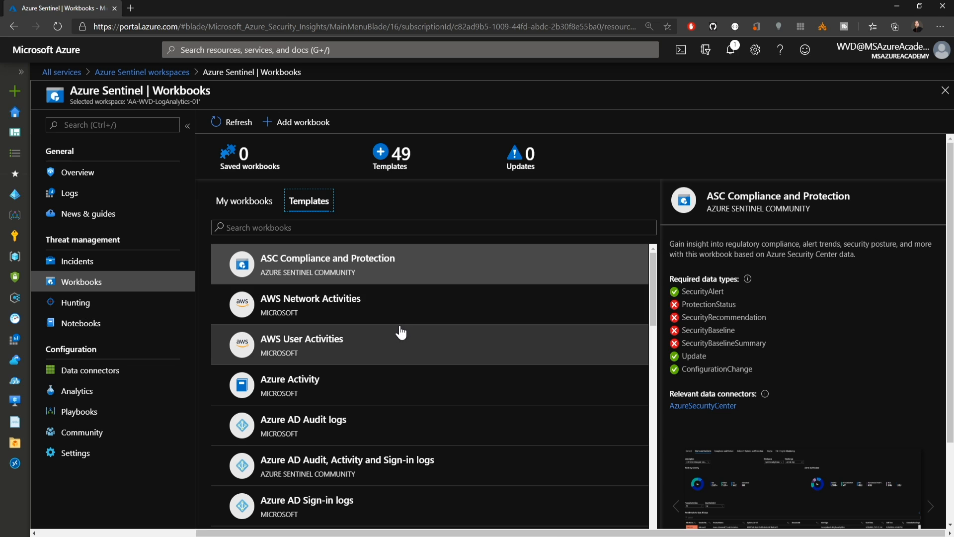
{"action": "left_click", "coordinate": [307, 383]}
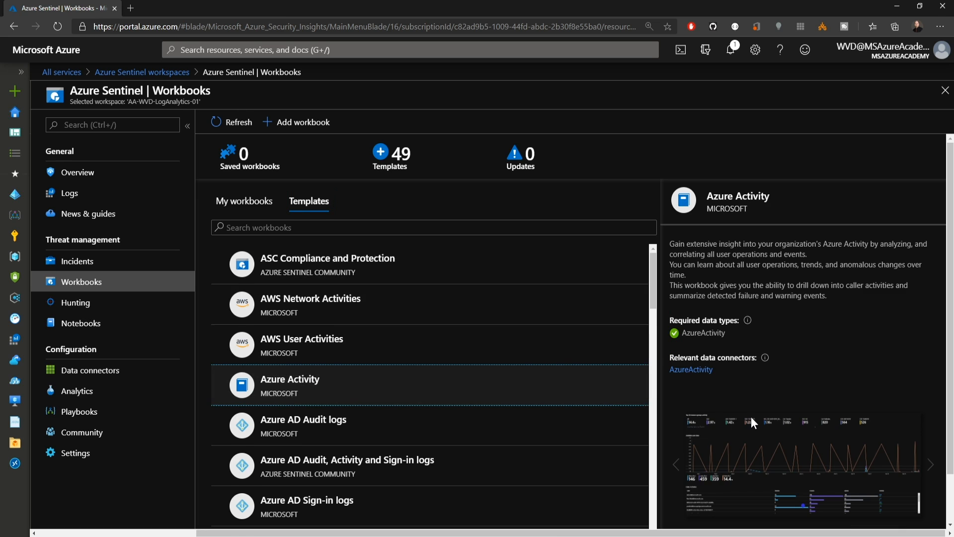
{"action": "scroll", "coordinate": [751, 416], "scroll_direction": "down", "scroll_amount": 1}
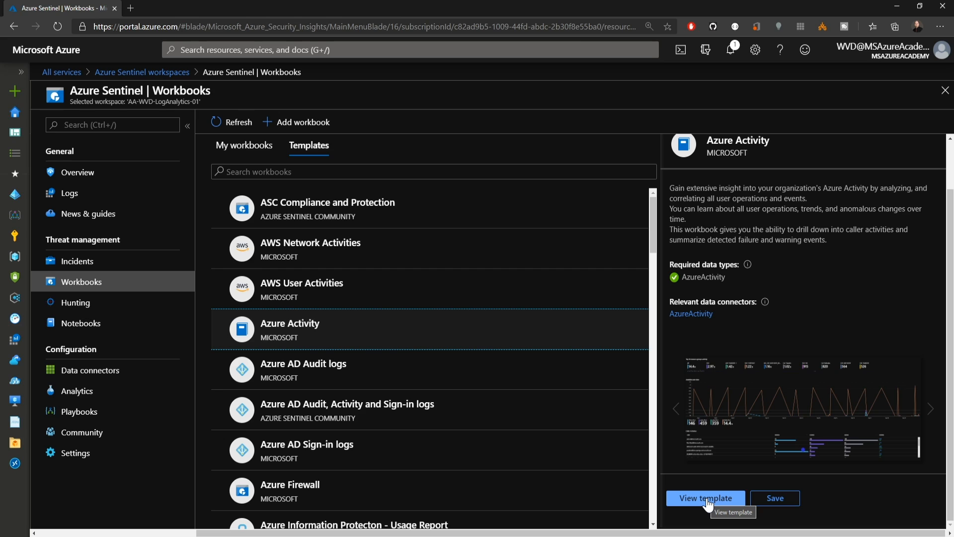
{"action": "left_click", "coordinate": [708, 499]}
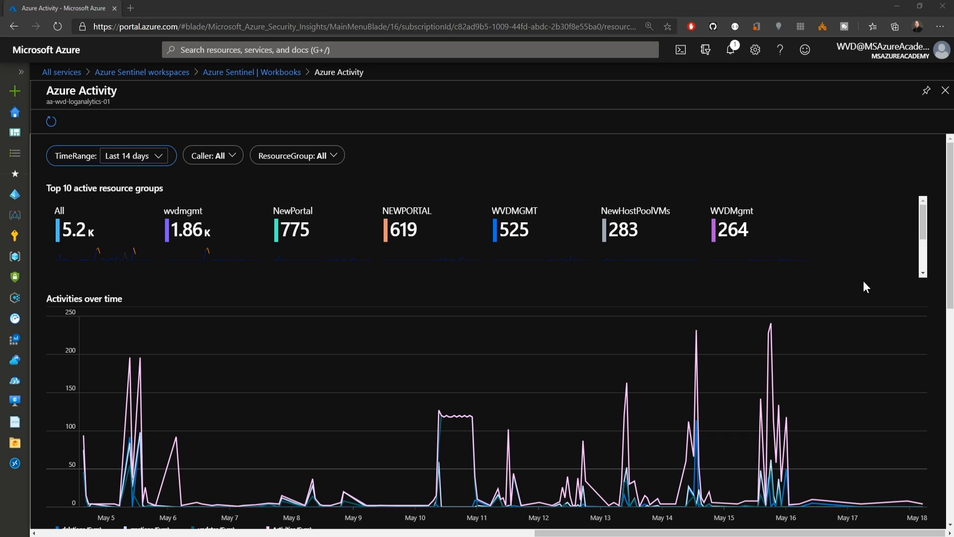
{"action": "scroll", "coordinate": [952, 271], "scroll_direction": "down", "scroll_amount": 2}
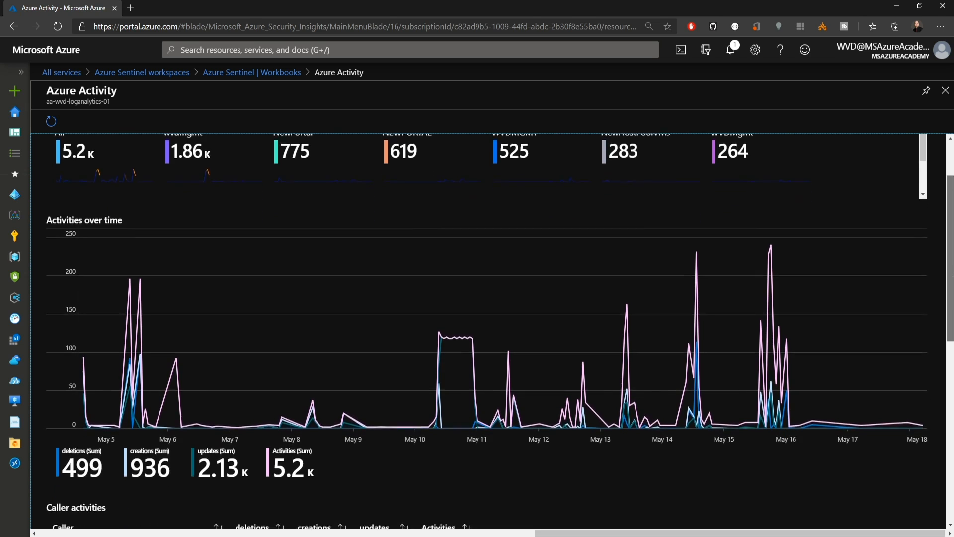
{"action": "left_click_drag", "start_coordinate": [952, 271], "coordinate": [945, 423]}
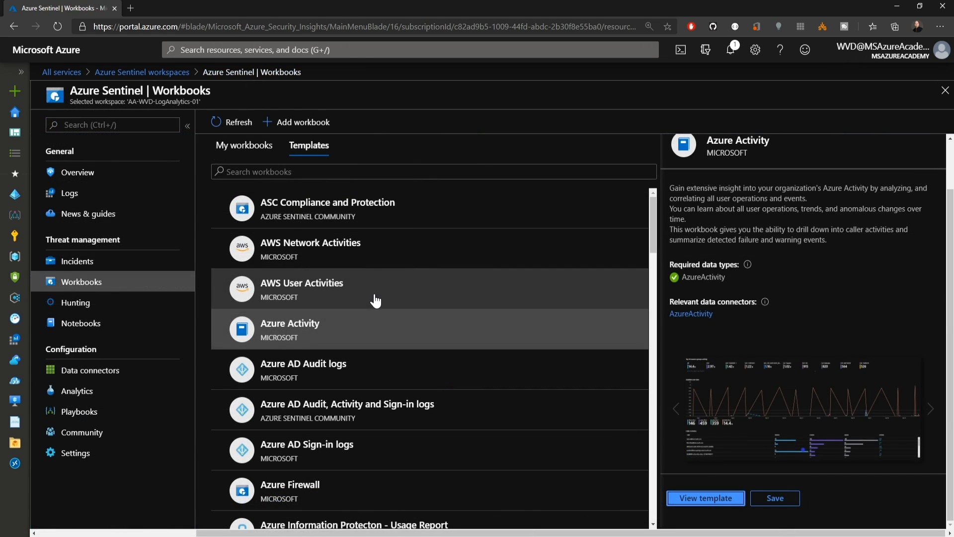
- View the Azure AD Sign-in logs workbook template down to the summary of sign-ins waiting on user action
{"action": "left_click", "coordinate": [308, 450]}
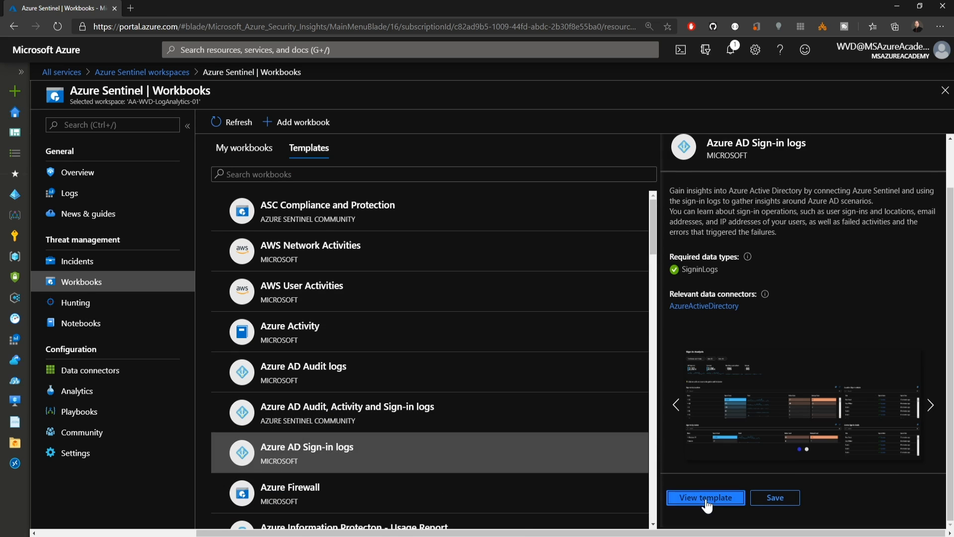
{"action": "left_click", "coordinate": [705, 498]}
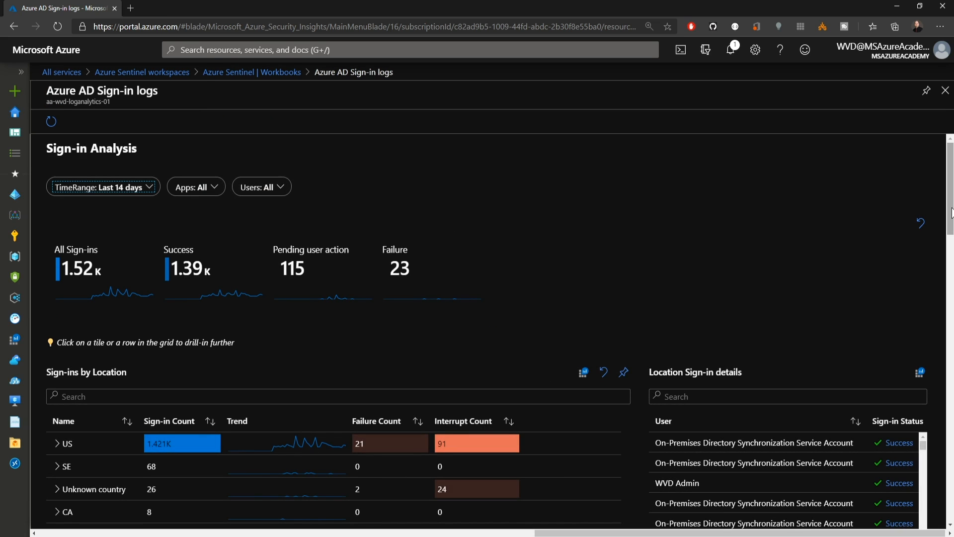
{"action": "left_click_drag", "start_coordinate": [950, 215], "coordinate": [949, 510]}
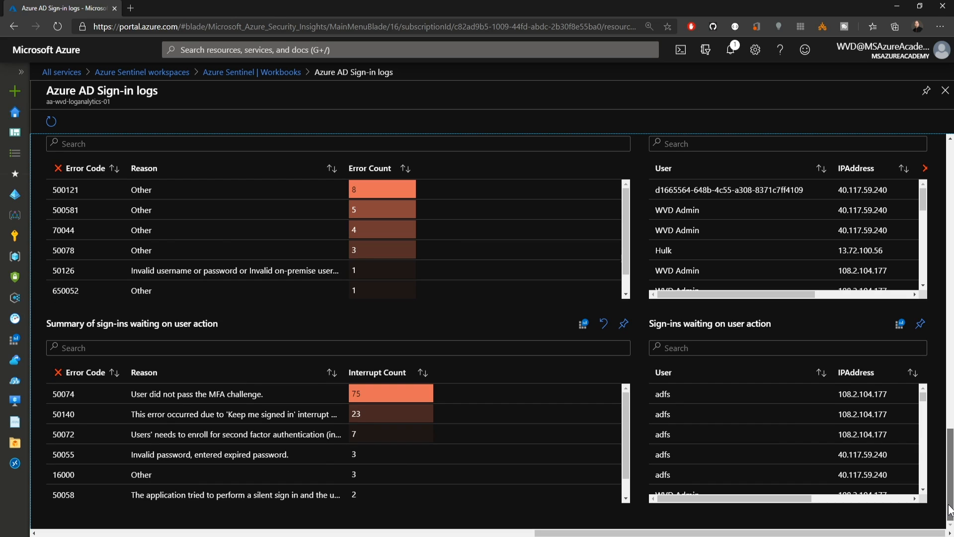
{"action": "left_click", "coordinate": [259, 78]}
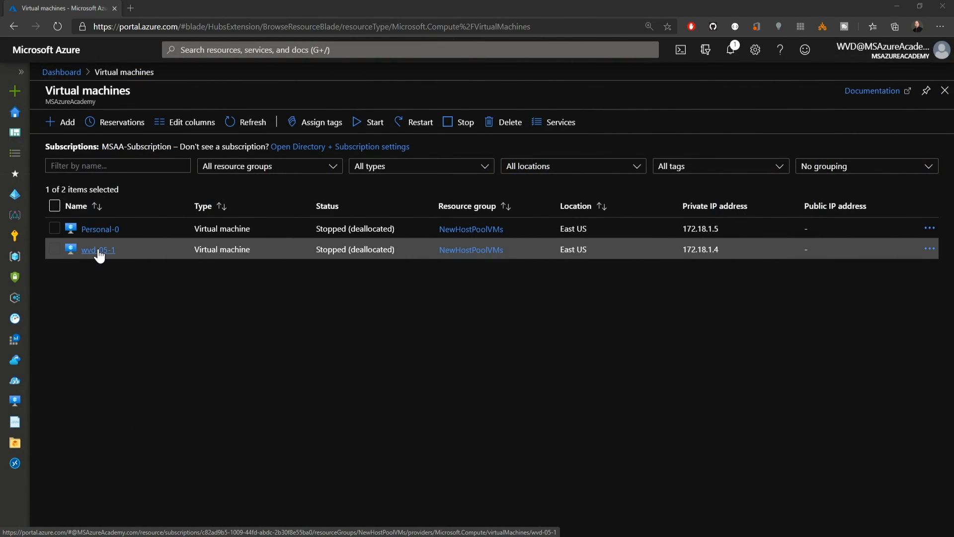
- Choose OS disk as the disk to encrypt for the Personal-0 virtual machine and open the key vault choices for its encryption key
{"action": "left_click", "coordinate": [97, 249]}
{"action": "left_click", "coordinate": [80, 322]}
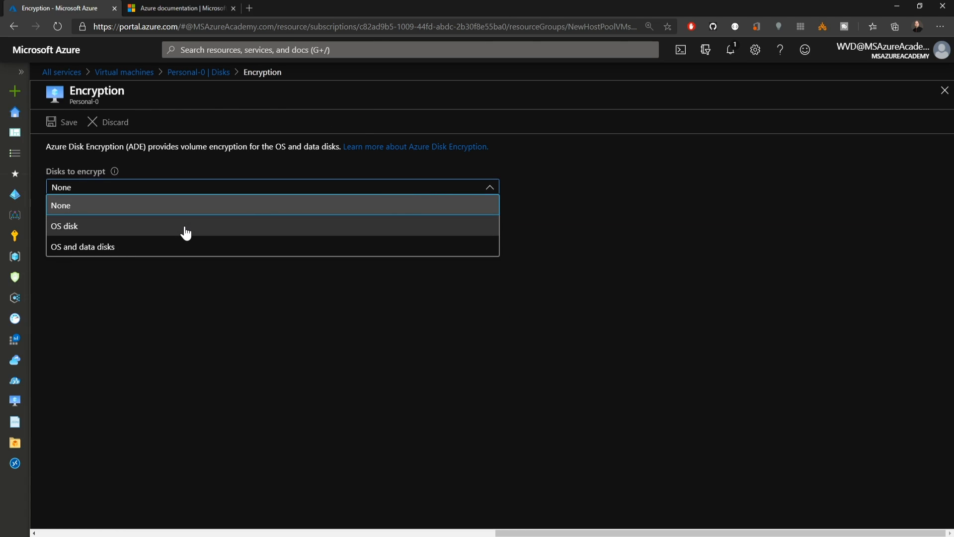
{"action": "left_click", "coordinate": [184, 231]}
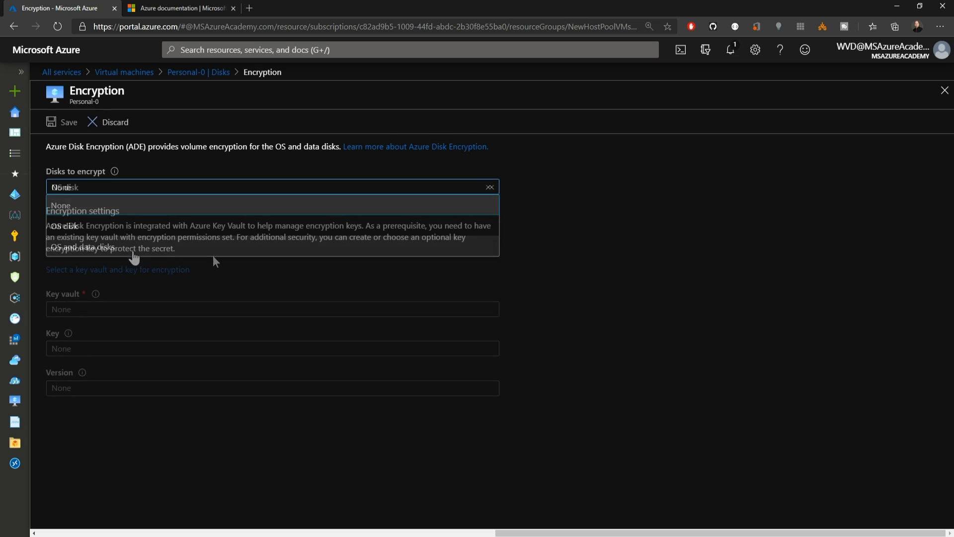
{"action": "left_click", "coordinate": [167, 270]}
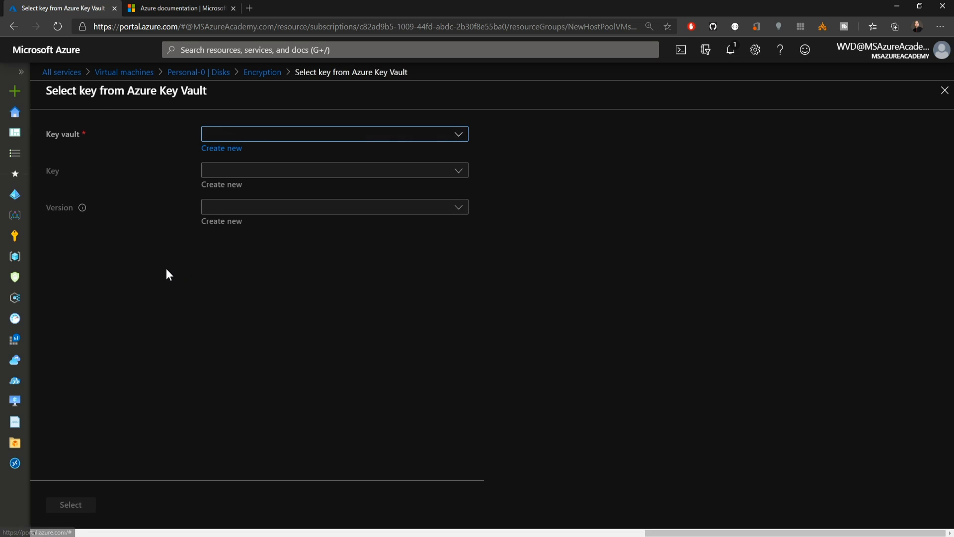
{"action": "left_click", "coordinate": [453, 134]}
{"action": "left_click", "coordinate": [453, 134]}
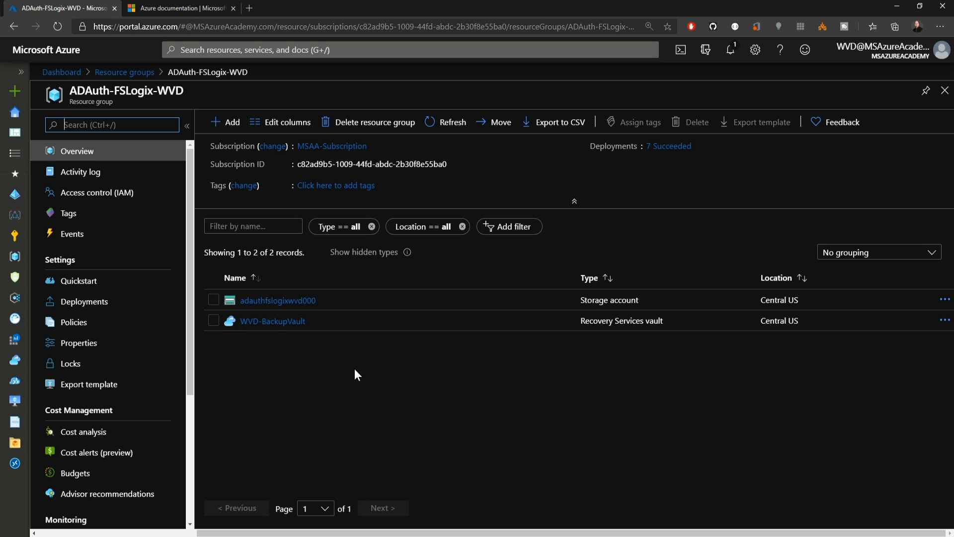
- Open the fslogix file share of the adauthfslogixwvd000 storage account and look over its profile directories and backup management
{"action": "left_click", "coordinate": [304, 301]}
{"action": "left_click", "coordinate": [451, 353]}
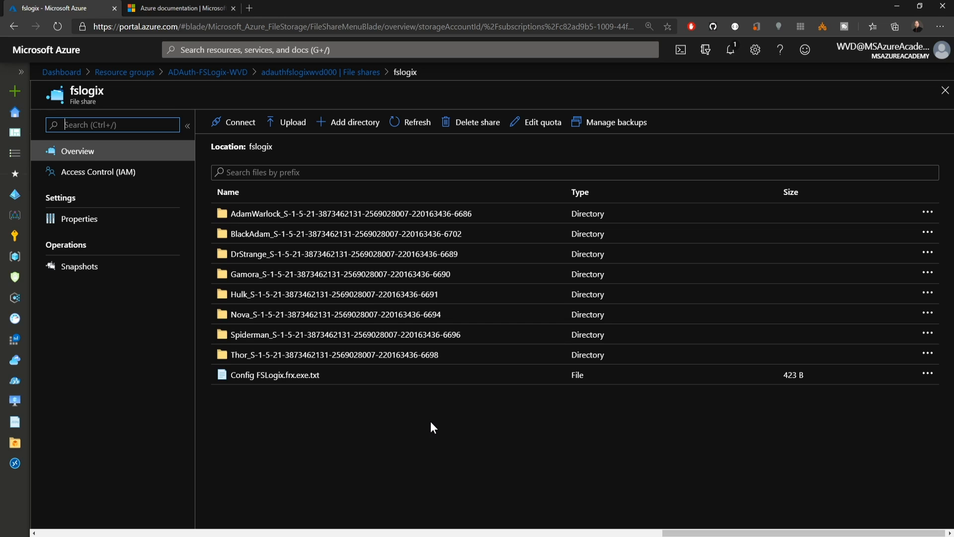
{"action": "left_click", "coordinate": [472, 439]}
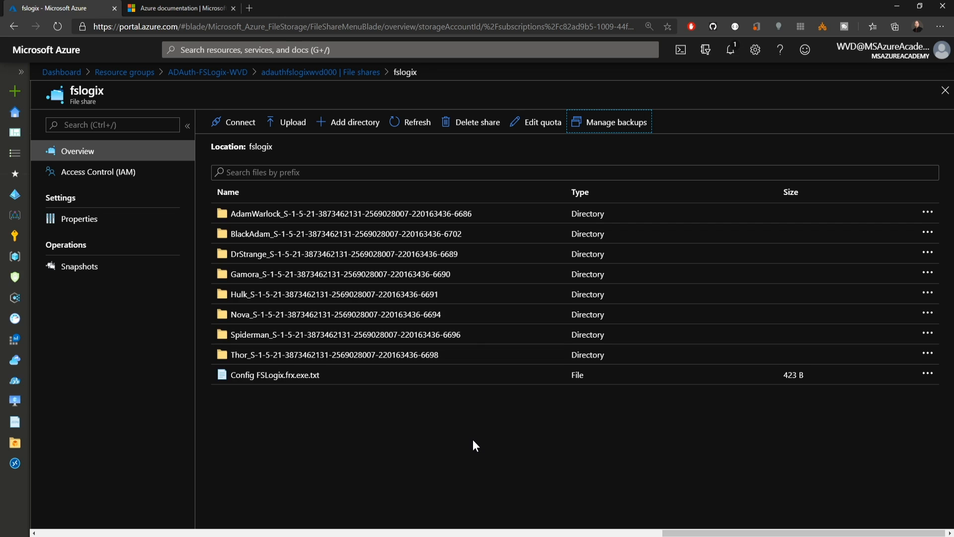
- Return to the ADAuth-FSLogix-WVD resource group and open the backup overview of the WVD-BackupVault recovery vault
{"action": "left_click", "coordinate": [338, 73]}
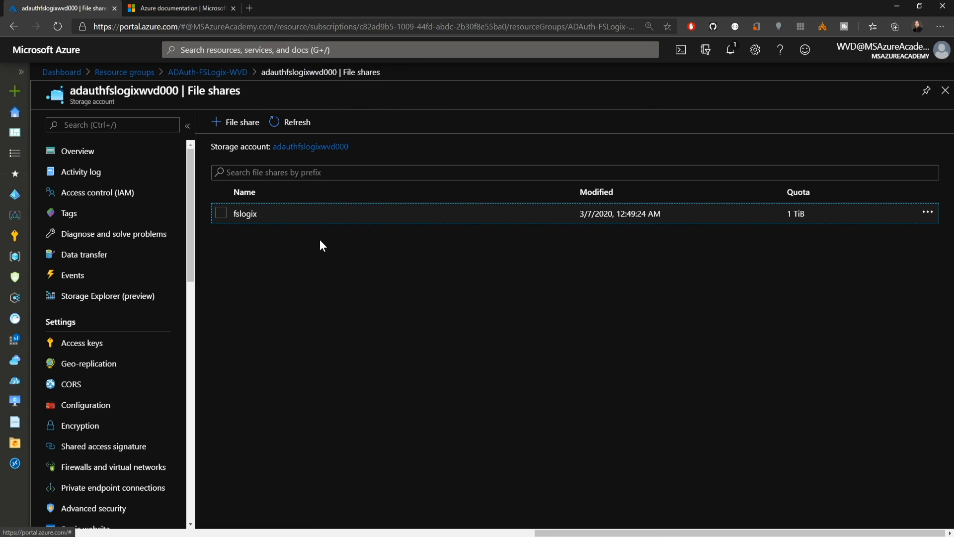
{"action": "left_click", "coordinate": [200, 82]}
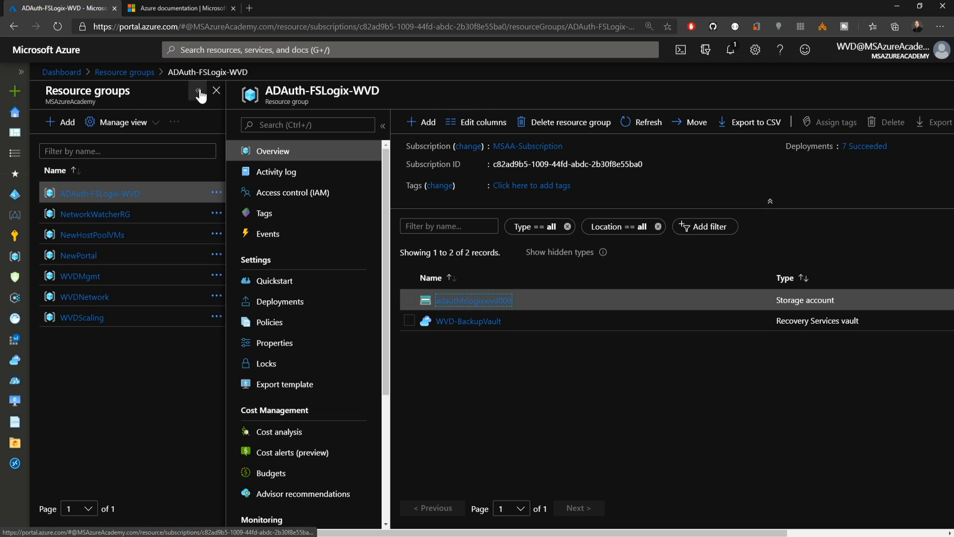
{"action": "left_click", "coordinate": [470, 322]}
{"action": "left_click", "coordinate": [286, 170]}
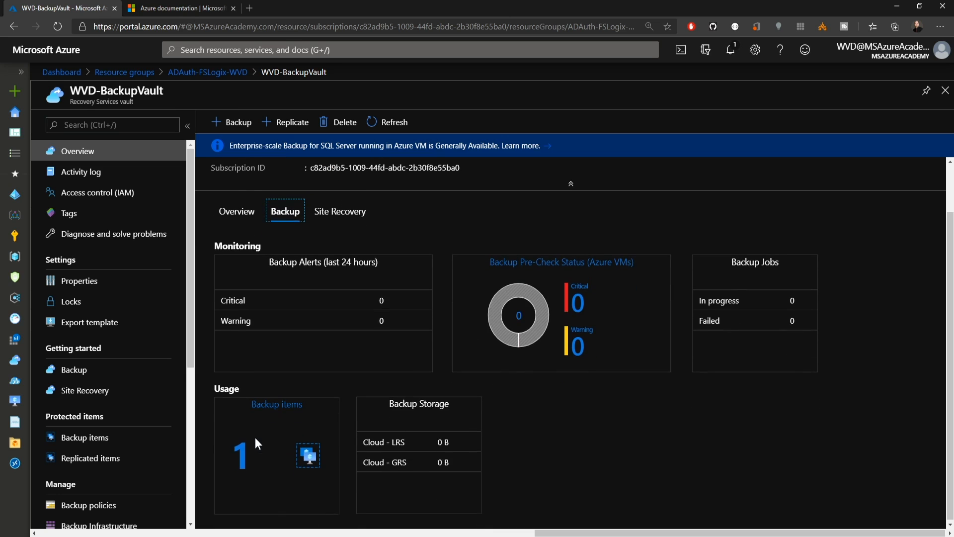
- Open the fslogix backup item under Azure Storage (Azure Files) and start a file recovery for it
{"action": "left_click", "coordinate": [240, 451]}
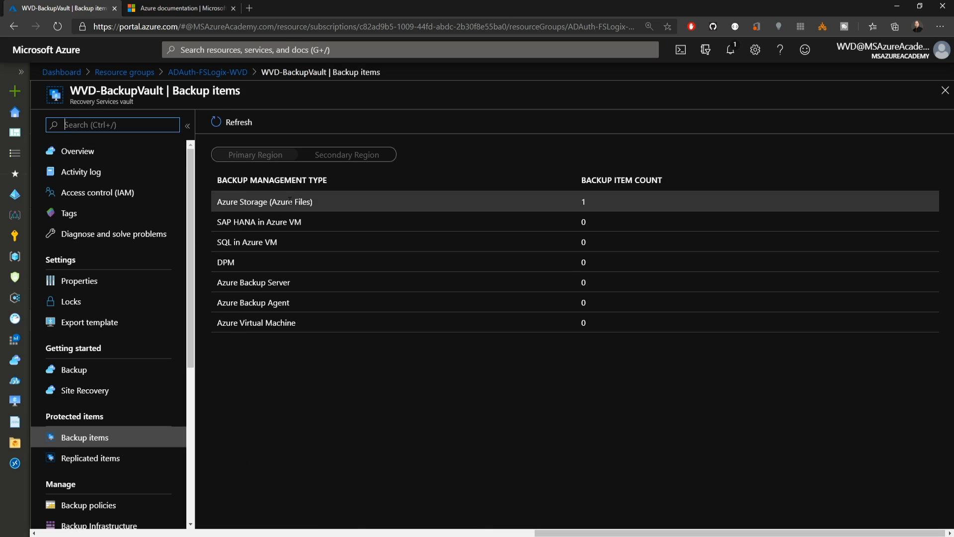
{"action": "left_click", "coordinate": [305, 202]}
{"action": "left_click", "coordinate": [279, 231]}
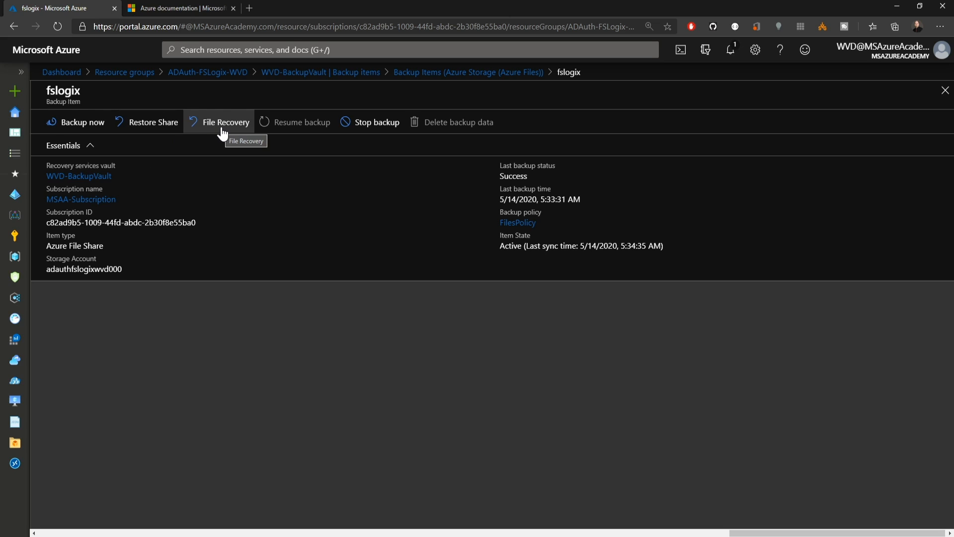
{"action": "left_click", "coordinate": [222, 125]}
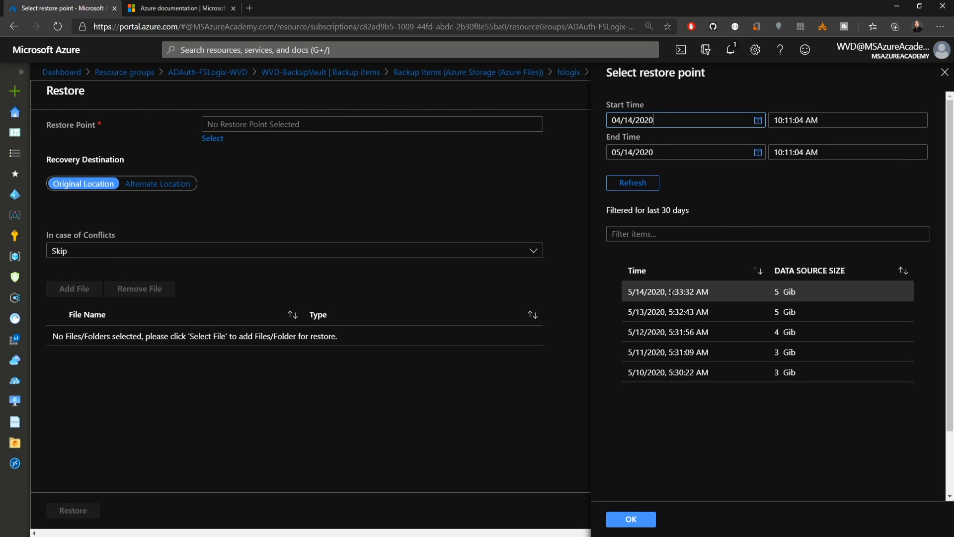
- Choose the 5/14/2020, 5:33:32 AM restore point and add the DrStrange profile disk file from that user's directory to the restore
{"action": "left_click", "coordinate": [671, 293]}
{"action": "left_click", "coordinate": [636, 521]}
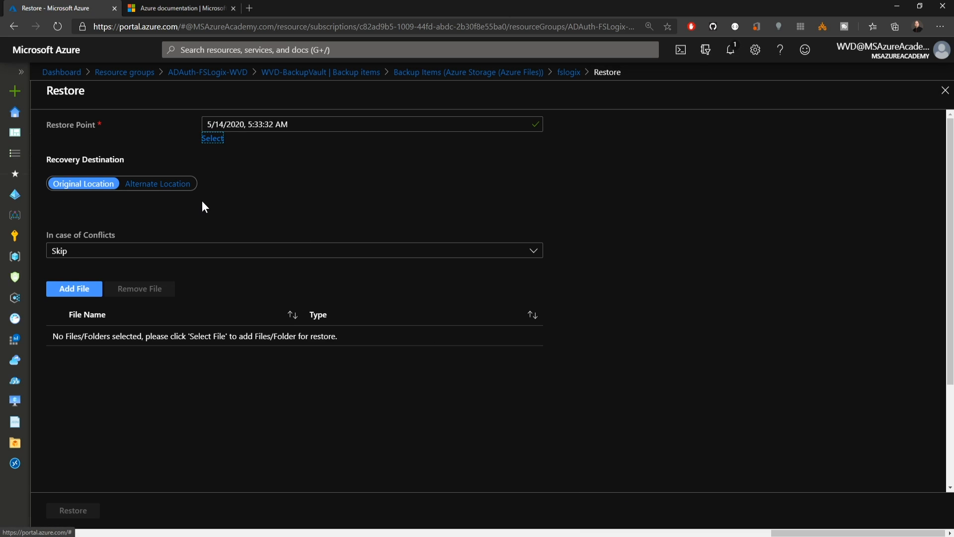
{"action": "left_click", "coordinate": [83, 289]}
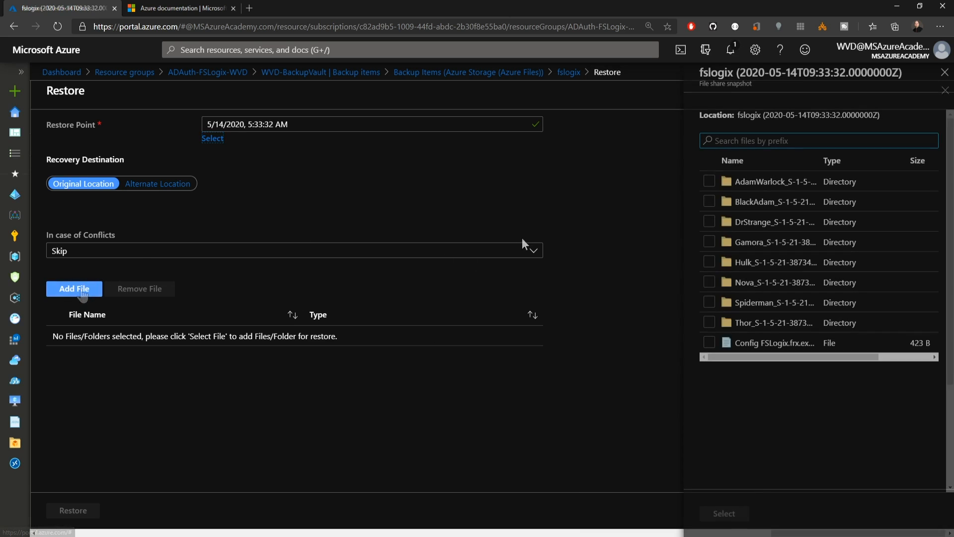
{"action": "double_click", "coordinate": [708, 221]}
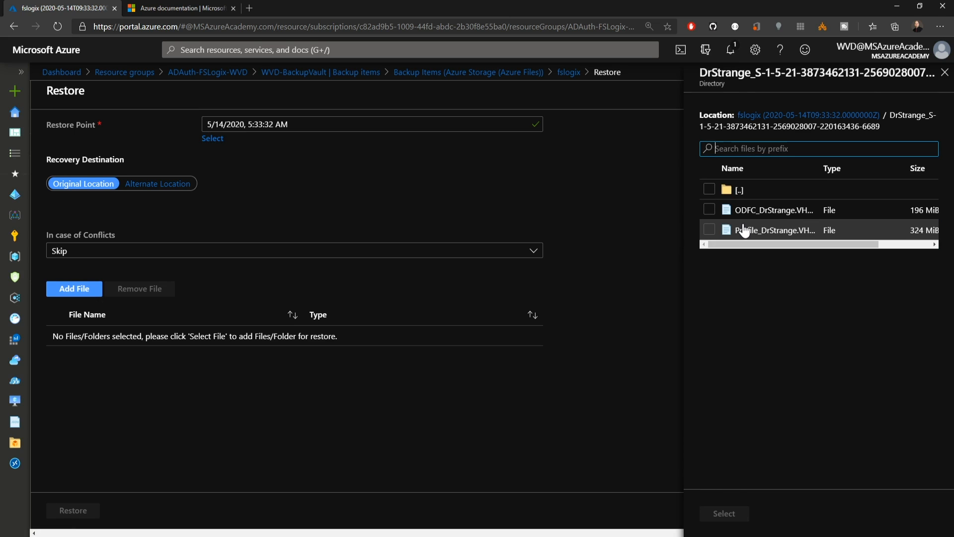
{"action": "left_click", "coordinate": [743, 237]}
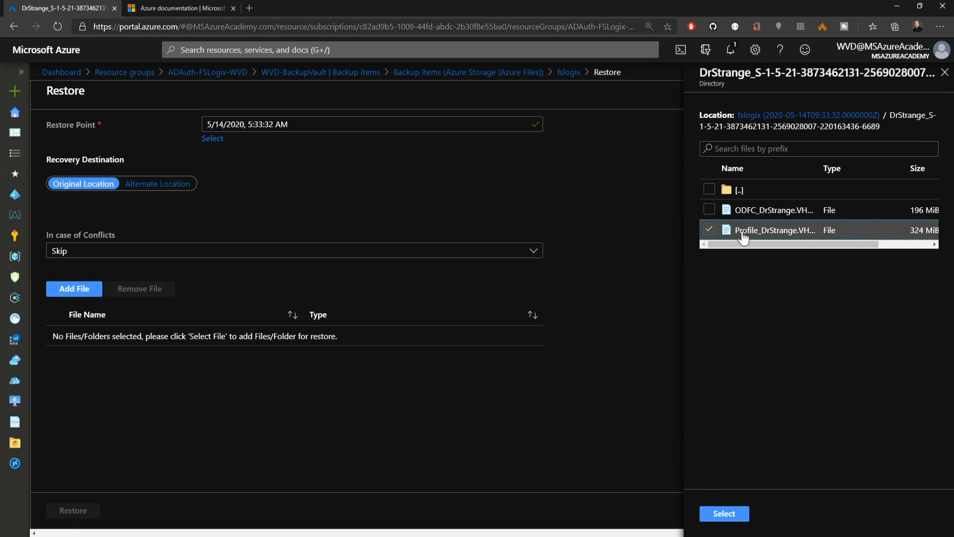
{"action": "left_click", "coordinate": [723, 513]}
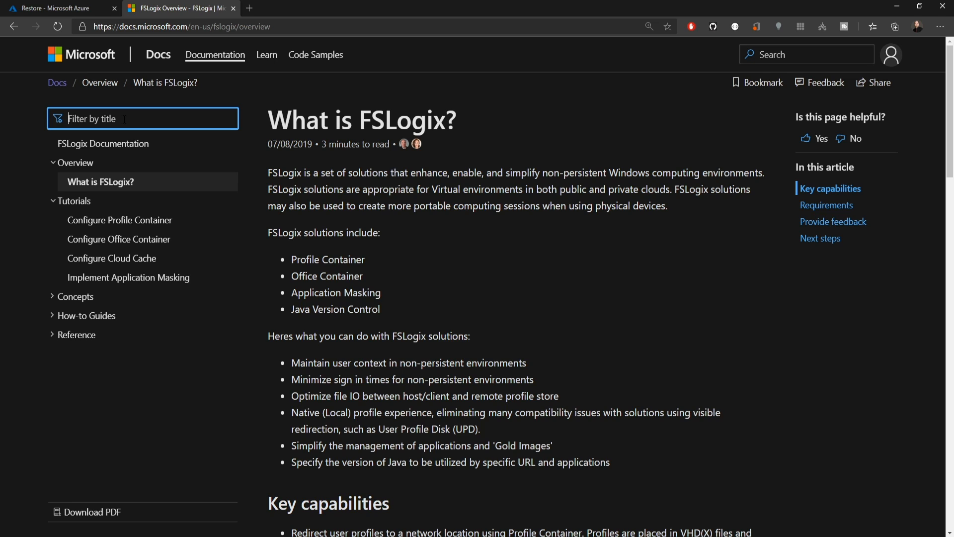
- Filter the FSLogix documentation for "storage" and open the Configure storage for Profile Containers and Office Container guide
{"action": "type", "text": "storage"}
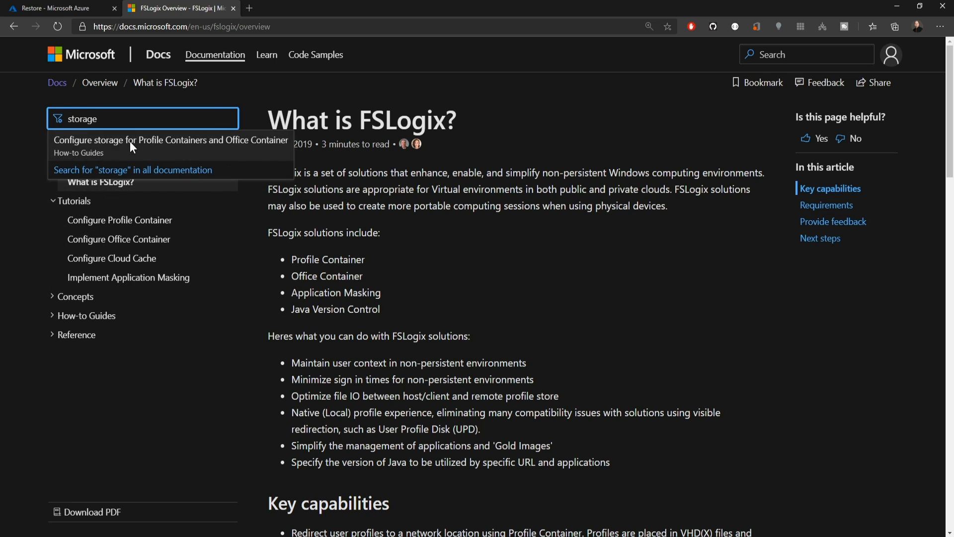
{"action": "left_click", "coordinate": [131, 146]}
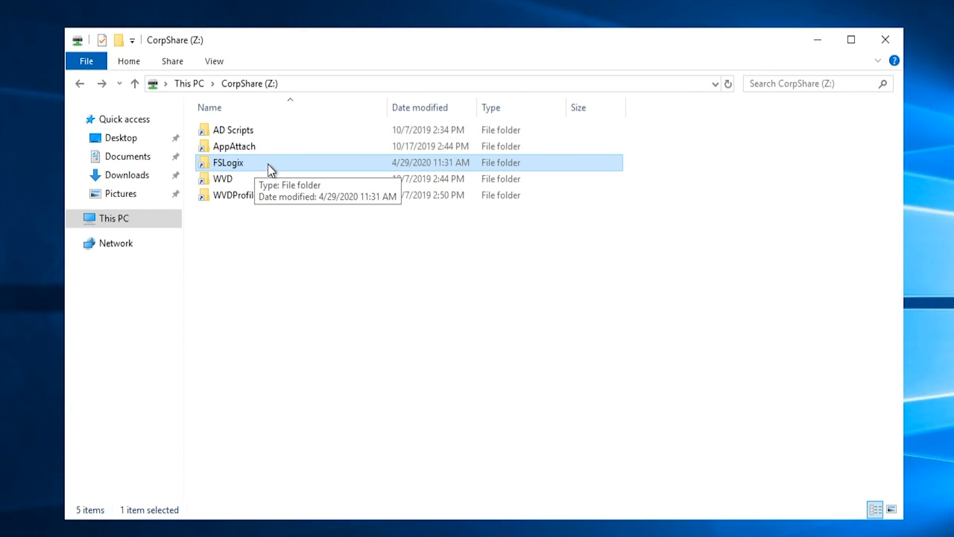
- Open the advanced security settings of the FSLogix folder on CorpShare (Z:) and highlight the CREATOR OWNER permission entry
{"action": "right_click", "coordinate": [241, 166]}
{"action": "left_click", "coordinate": [281, 388]}
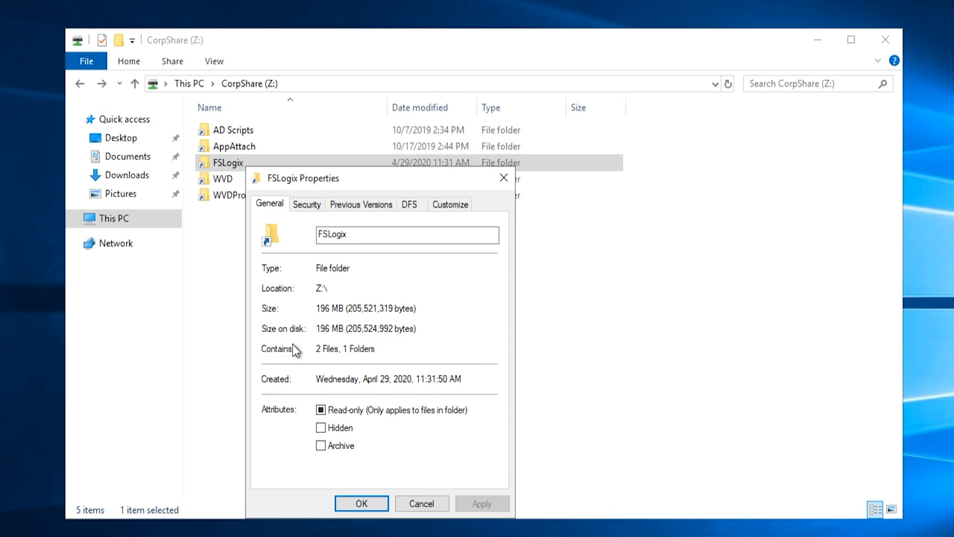
{"action": "left_click", "coordinate": [312, 205]}
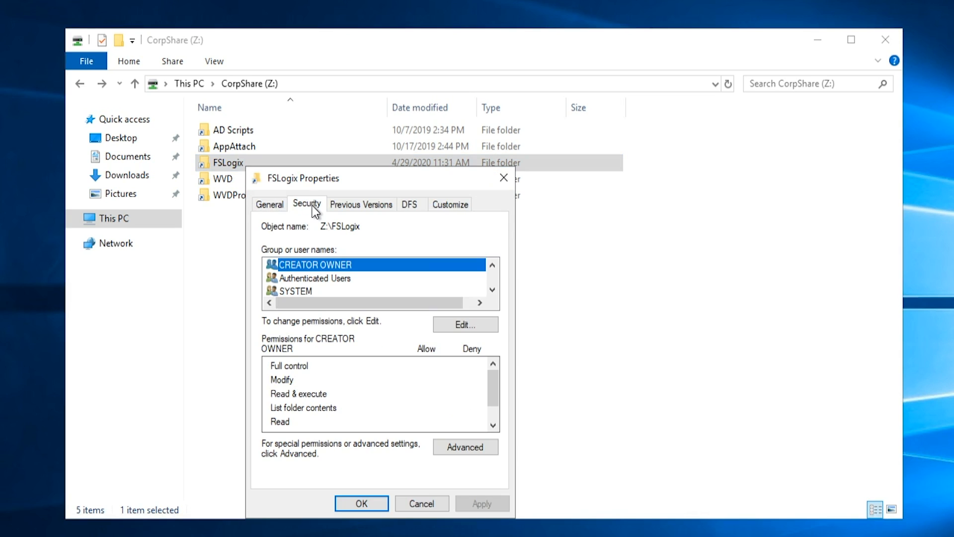
{"action": "left_click", "coordinate": [460, 446]}
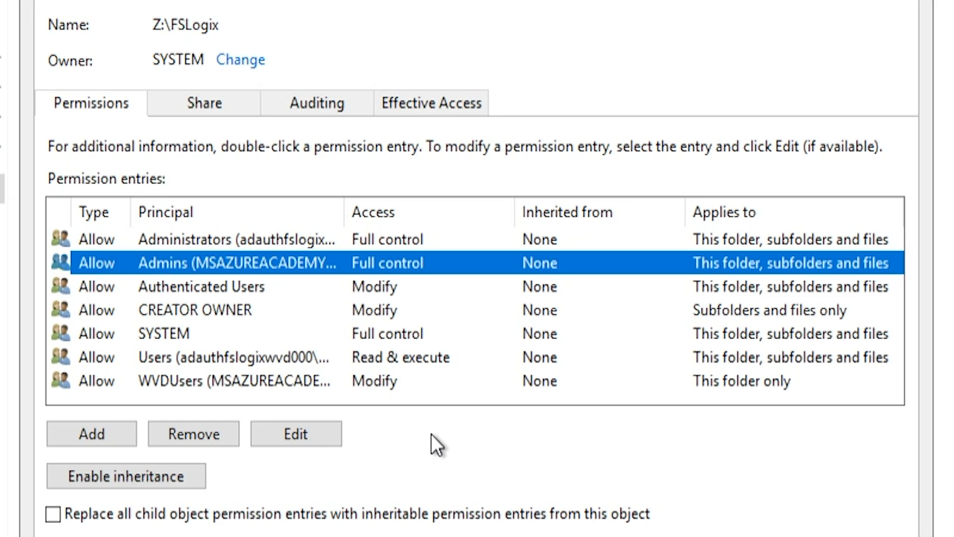
{"action": "left_click", "coordinate": [215, 302]}
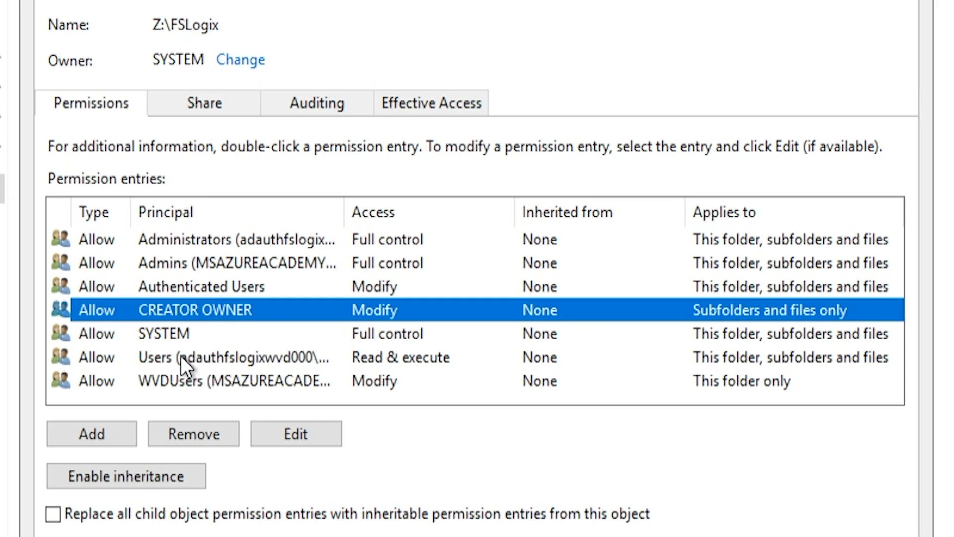
- Open the WVDUsers permission entry of the FSLogix folder and examine its inheritance scope options
{"action": "left_click", "coordinate": [234, 380]}
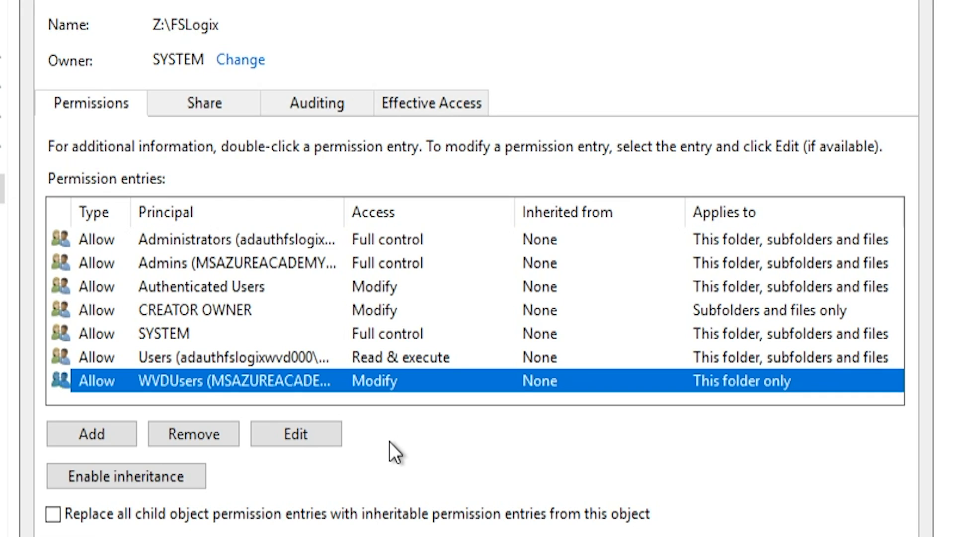
{"action": "left_click", "coordinate": [318, 438]}
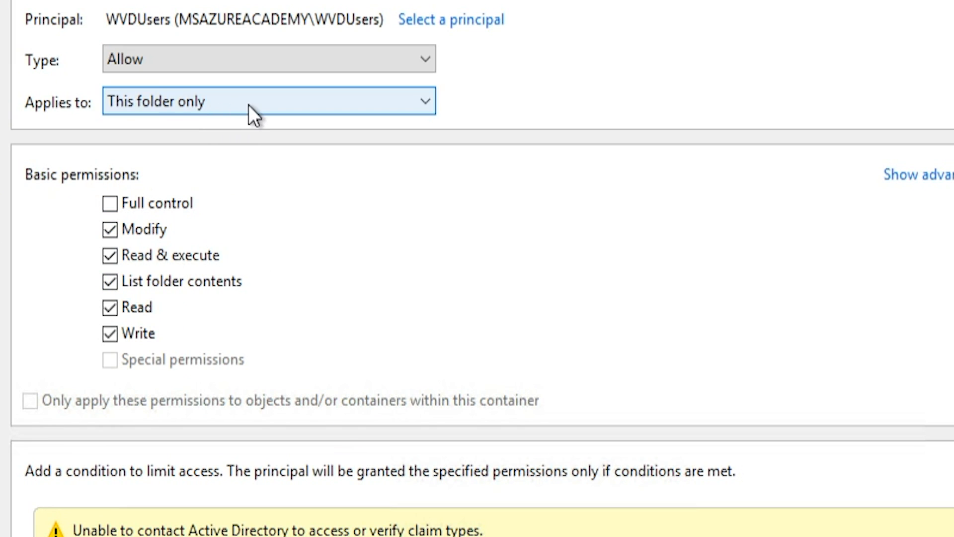
{"action": "left_click", "coordinate": [274, 102]}
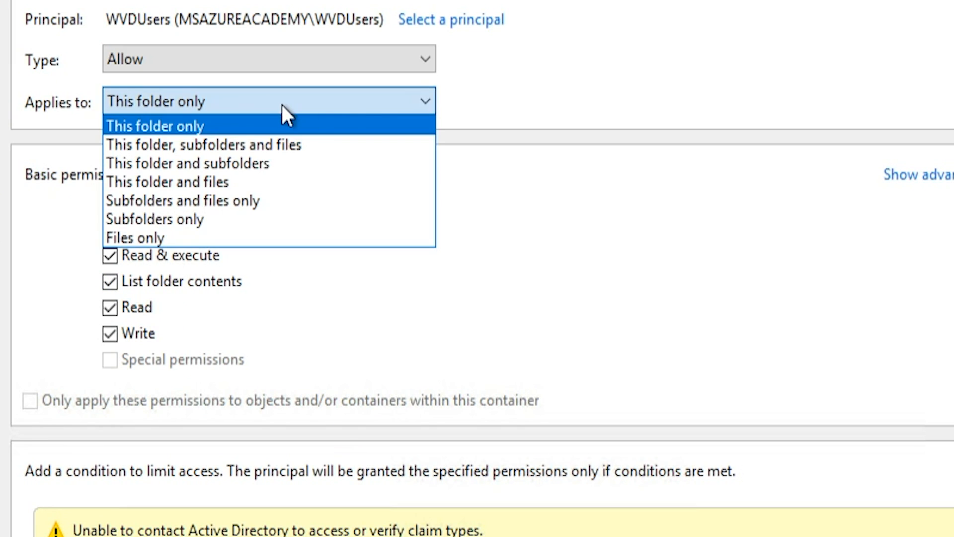
{"action": "left_click", "coordinate": [418, 104]}
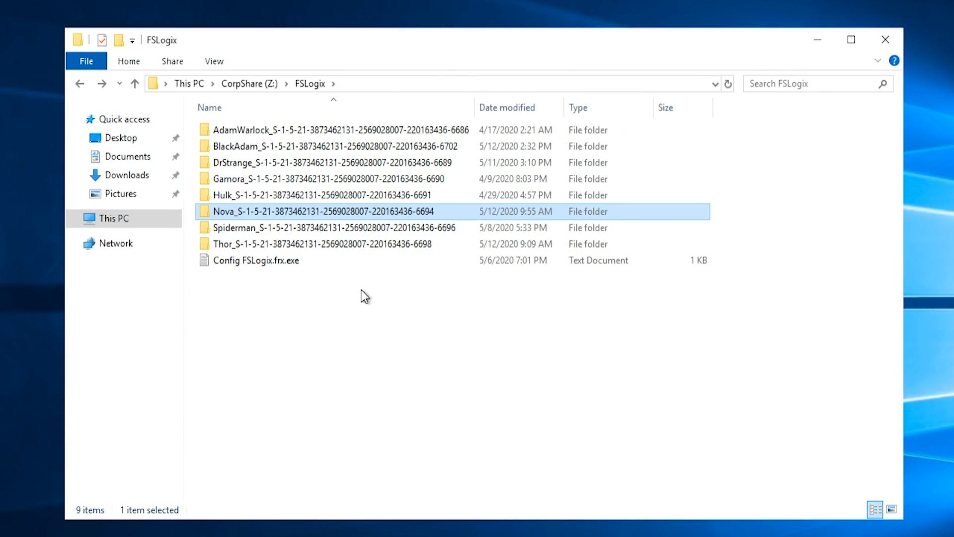
{"action": "double_click", "coordinate": [347, 214]}
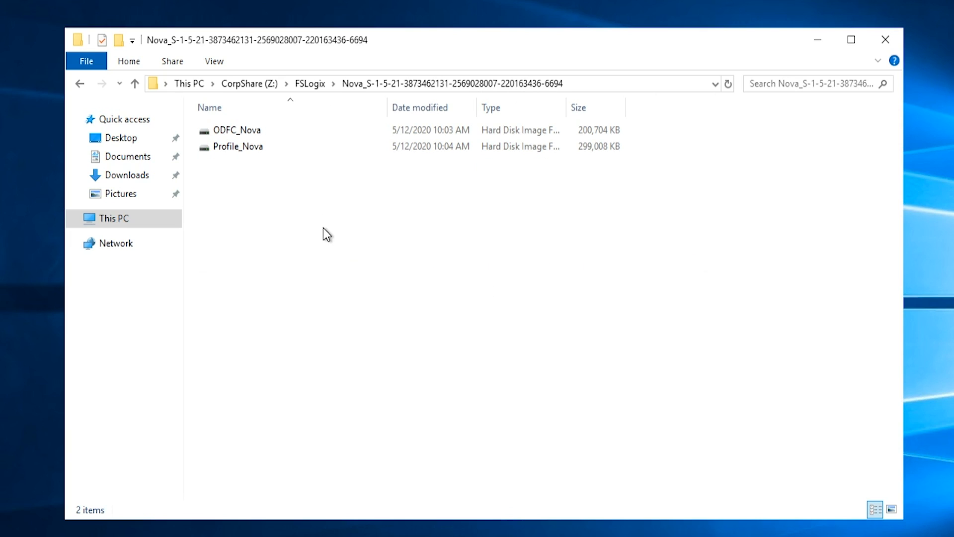
{"action": "key", "text": "alt+Left"}
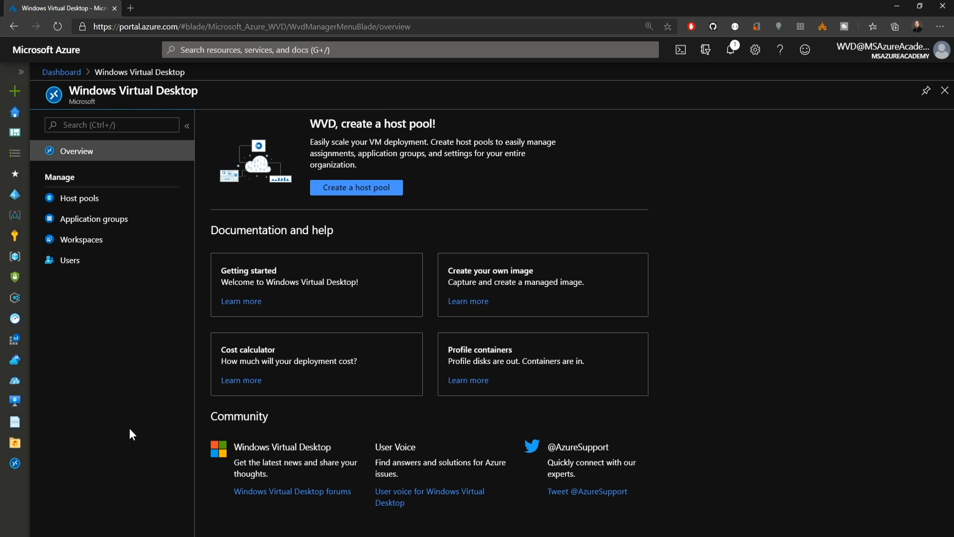
- List the Windows Virtual Desktop application groups, mark the Edge, Paint, QuickAssist and TaskMgr RemoteApp groups, and clear the selection
{"action": "left_click", "coordinate": [122, 221]}
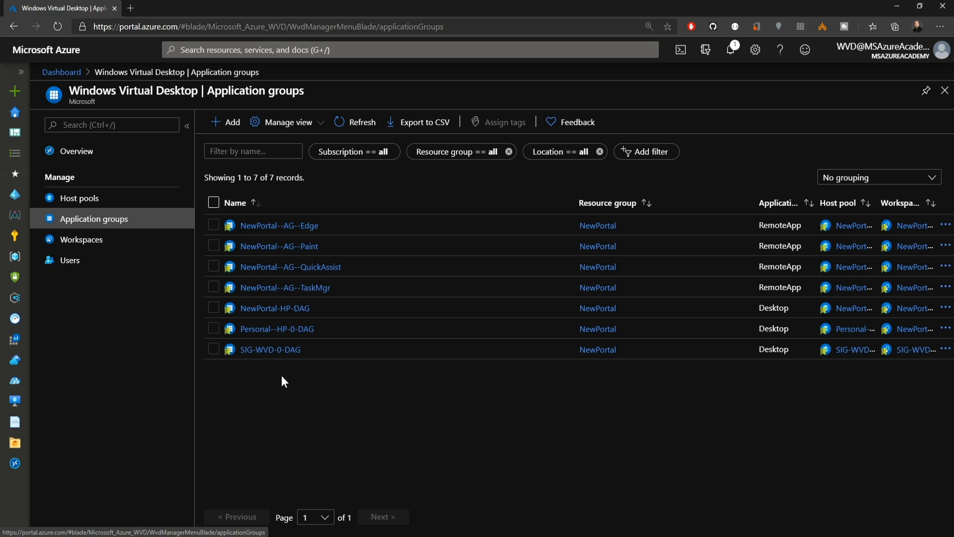
{"action": "left_click", "coordinate": [214, 225]}
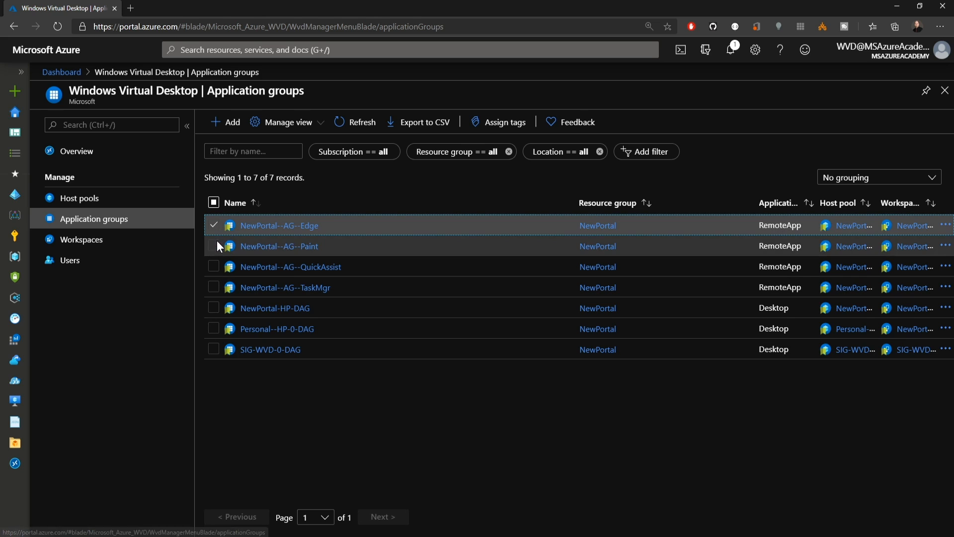
{"action": "left_click", "coordinate": [213, 246]}
{"action": "left_click", "coordinate": [211, 268]}
{"action": "left_click", "coordinate": [212, 288]}
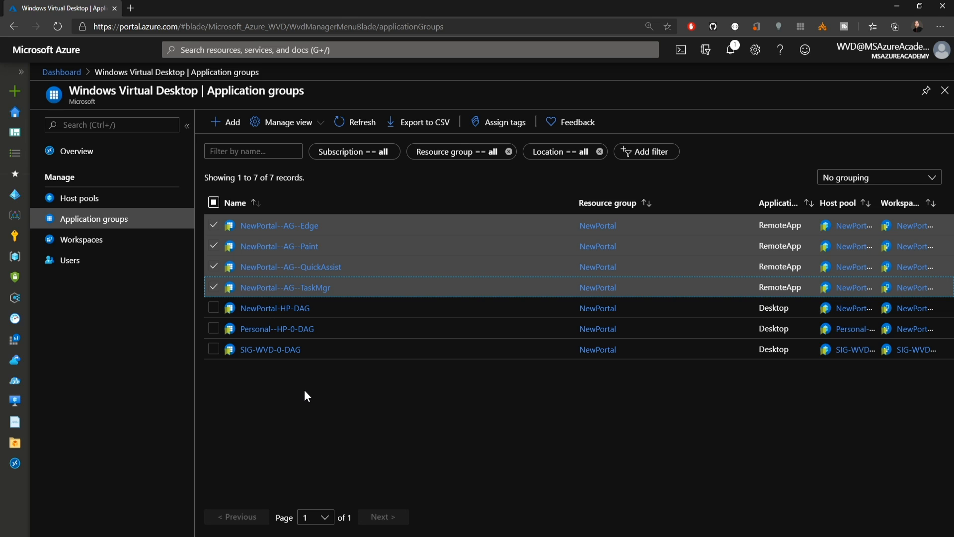
{"action": "left_click", "coordinate": [214, 202]}
{"action": "left_click", "coordinate": [214, 202]}
- Open the NewPortal--AG--Edge application group and look over its applications and user assignments
{"action": "left_click", "coordinate": [262, 225]}
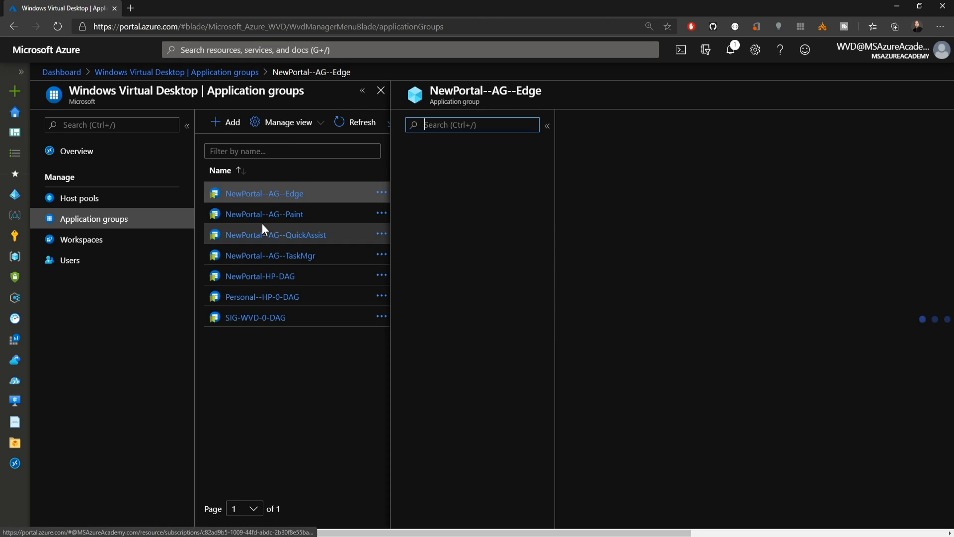
{"action": "left_click", "coordinate": [90, 373]}
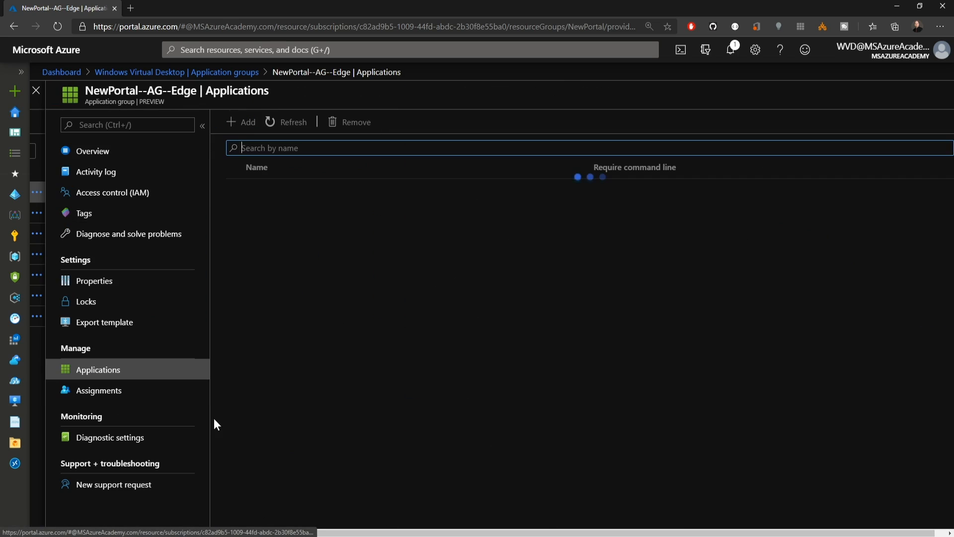
{"action": "left_click_drag", "start_coordinate": [336, 533], "coordinate": [352, 533]}
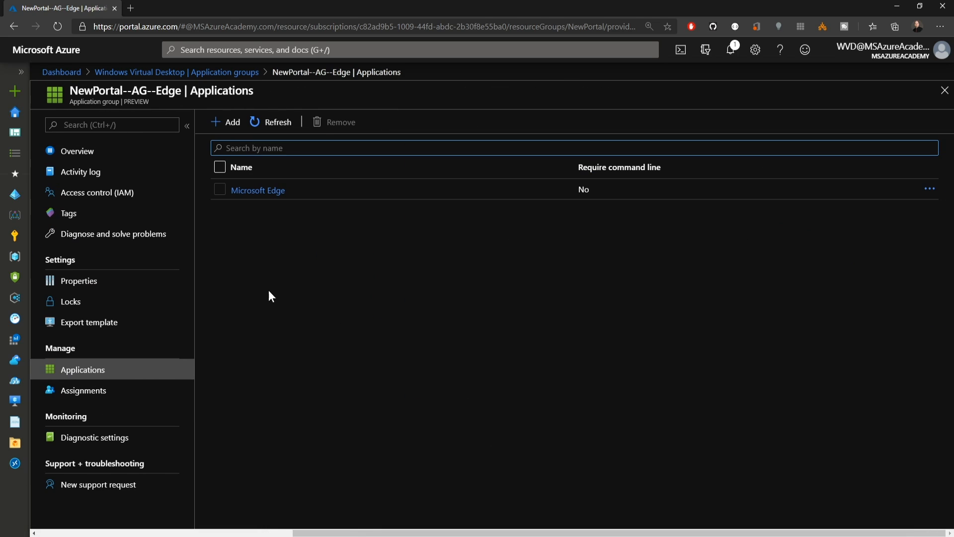
{"action": "left_click", "coordinate": [83, 390]}
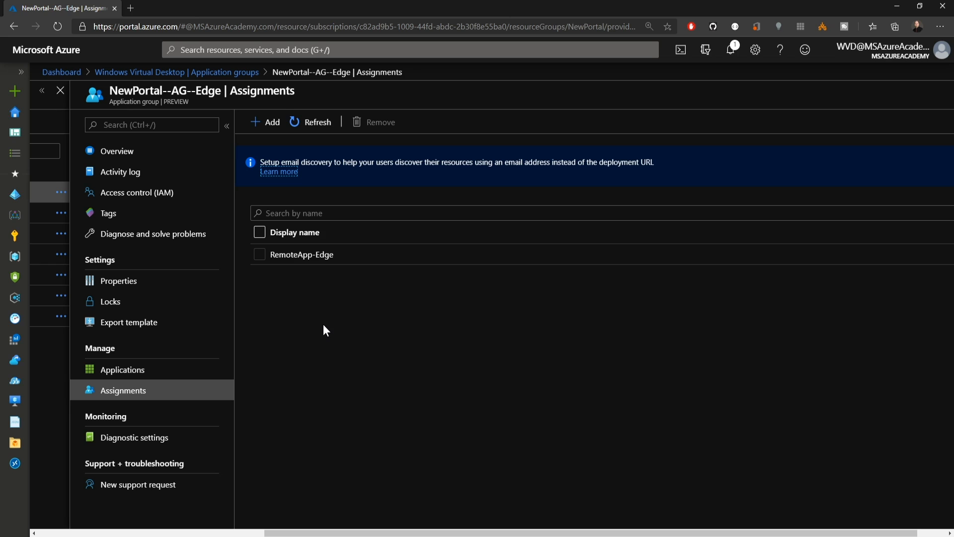
- Open the NewPortal--AG--Paint application group and examine its applications and assignments, including the RemoteApp-Paint assignment
{"action": "left_click", "coordinate": [177, 72]}
{"action": "left_click", "coordinate": [292, 257]}
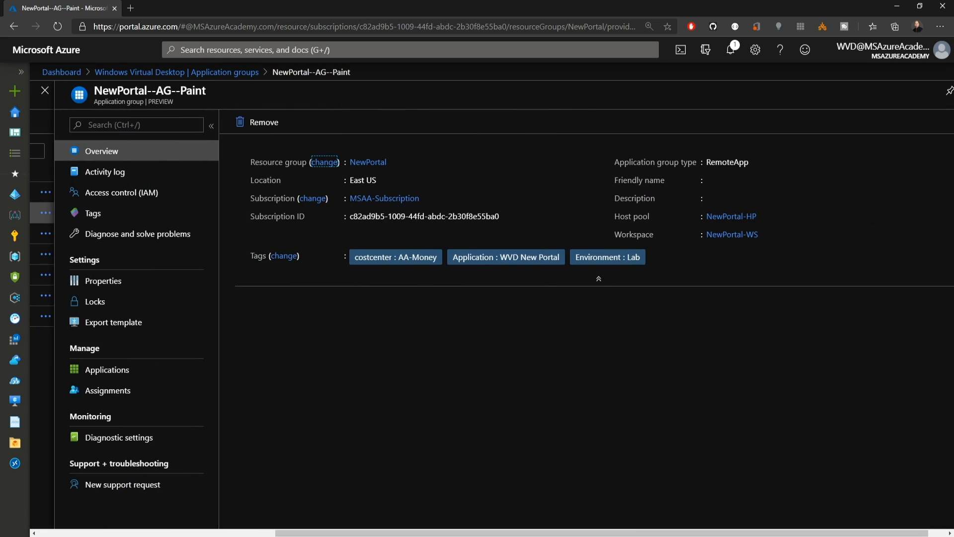
{"action": "left_click", "coordinate": [112, 370]}
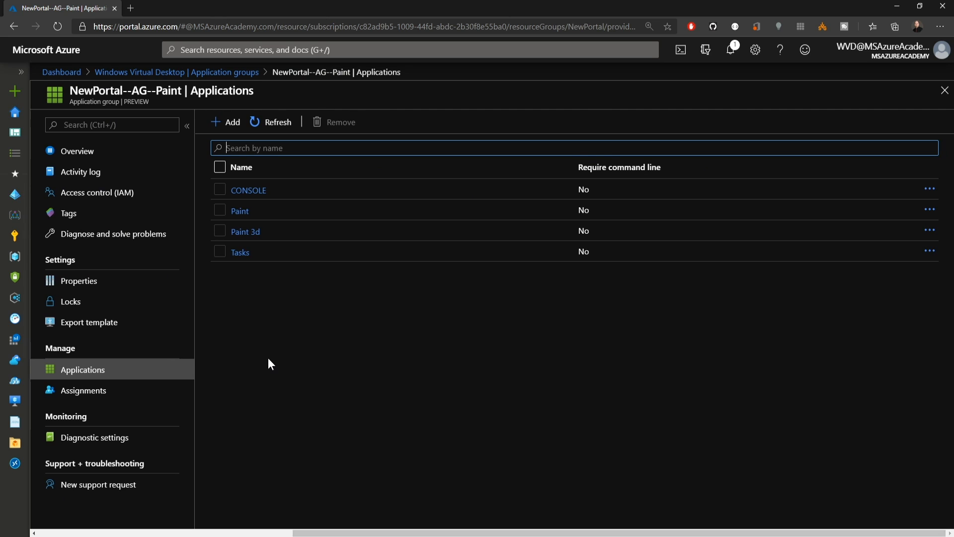
{"action": "left_click", "coordinate": [149, 392]}
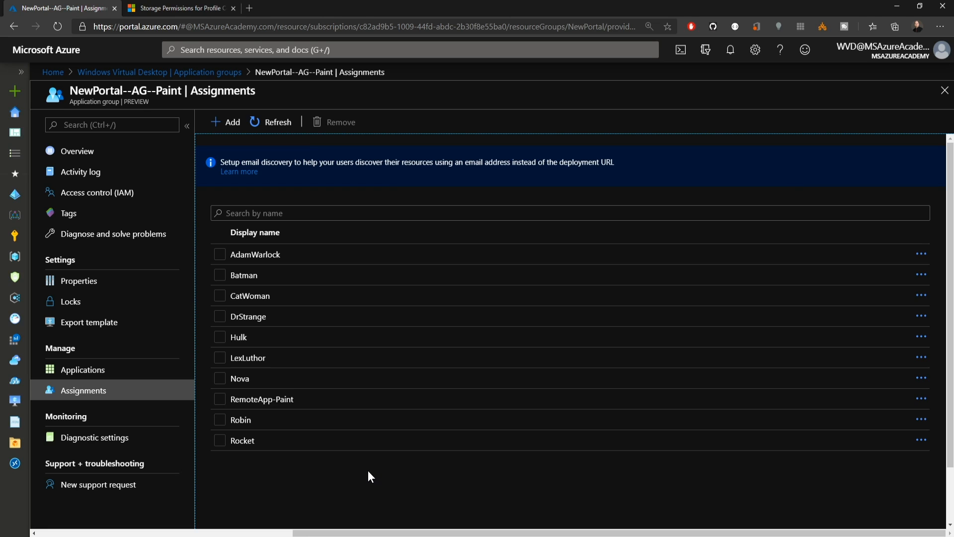
{"action": "left_click", "coordinate": [218, 399]}
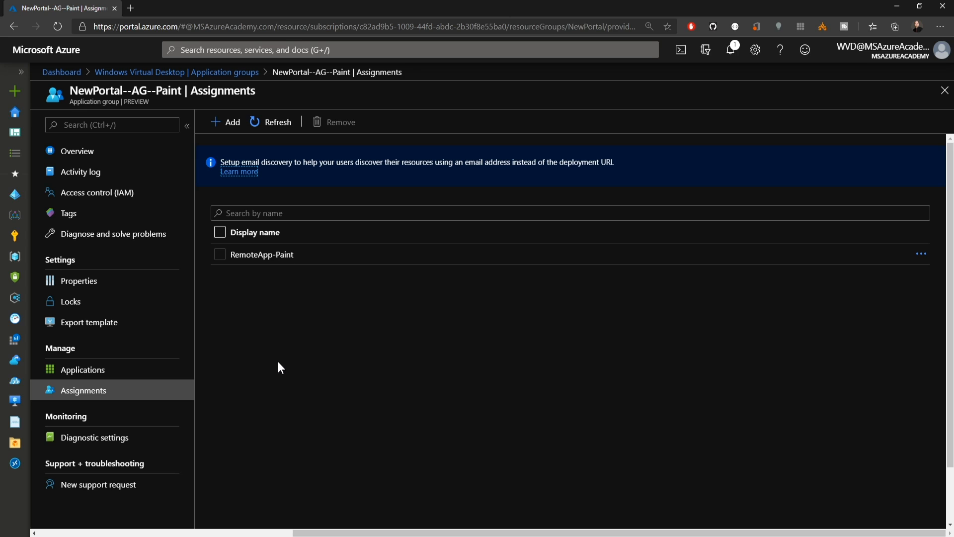
{"action": "left_click", "coordinate": [95, 371]}
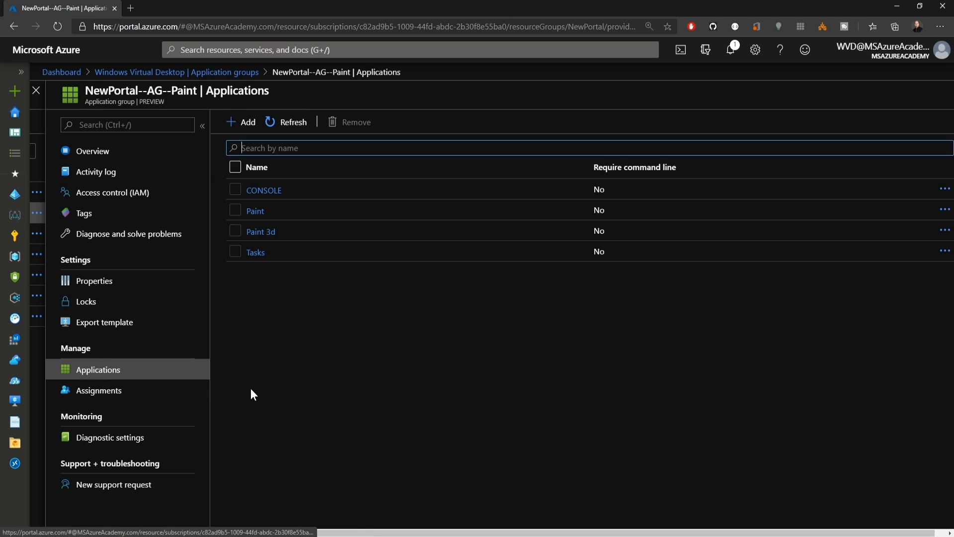
{"action": "left_click_drag", "start_coordinate": [351, 533], "coordinate": [393, 534]}
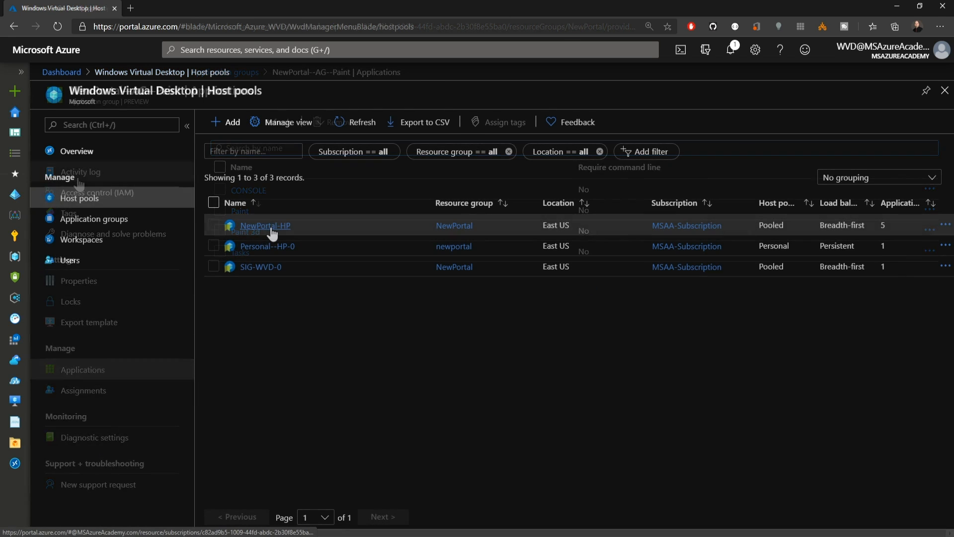
- Open the properties of the NewPortal-HP host pool and view its configuration settings
{"action": "left_click", "coordinate": [267, 229]}
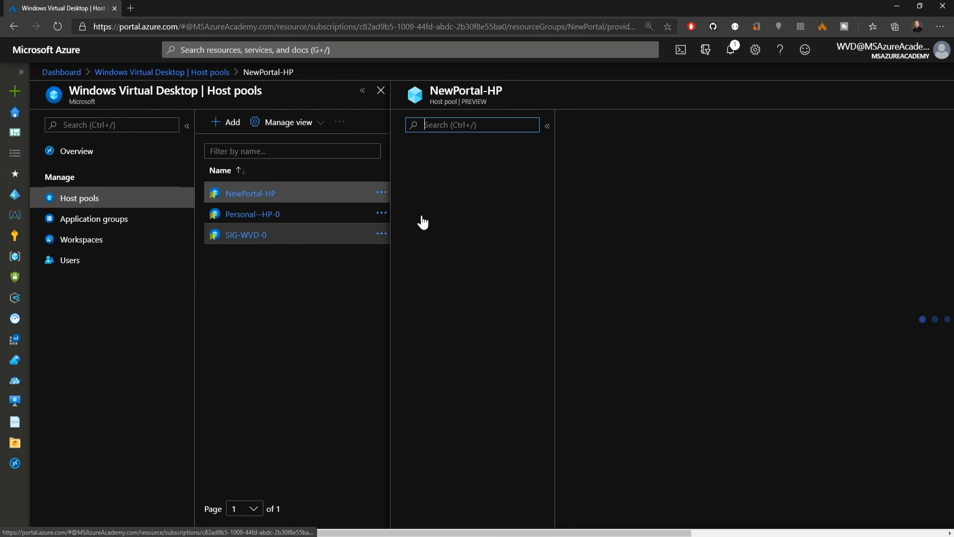
{"action": "left_click", "coordinate": [431, 281]}
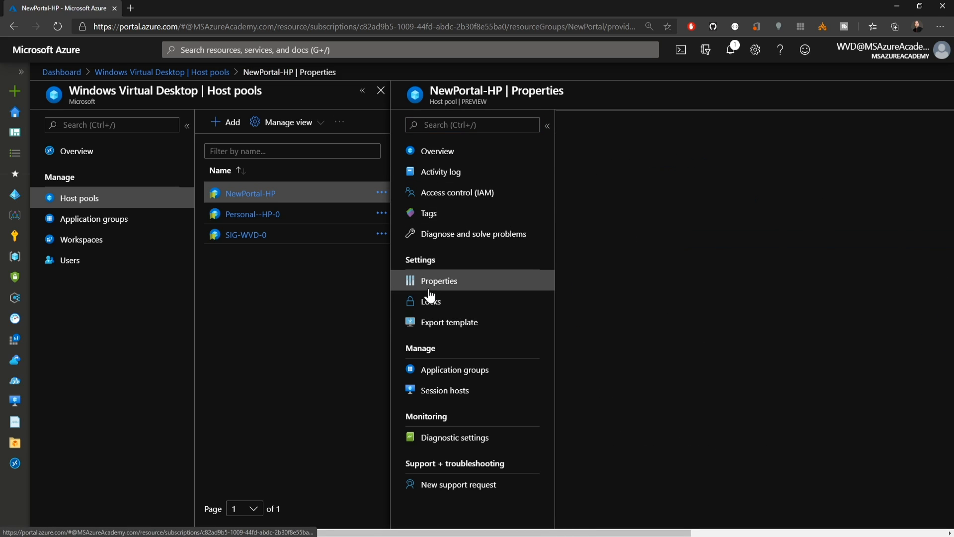
{"action": "left_click_drag", "start_coordinate": [491, 535], "coordinate": [746, 535]}
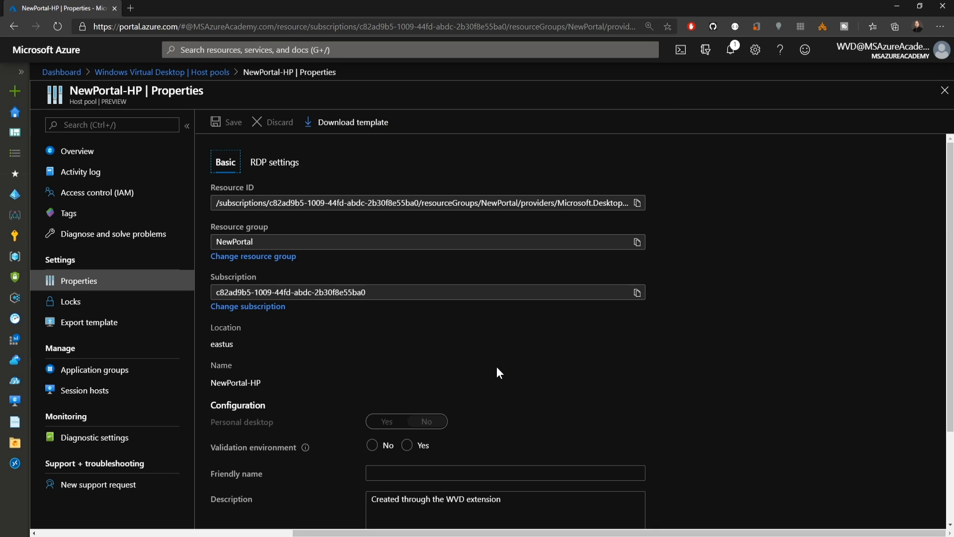
{"action": "scroll", "coordinate": [497, 368], "scroll_direction": "down", "scroll_amount": 3}
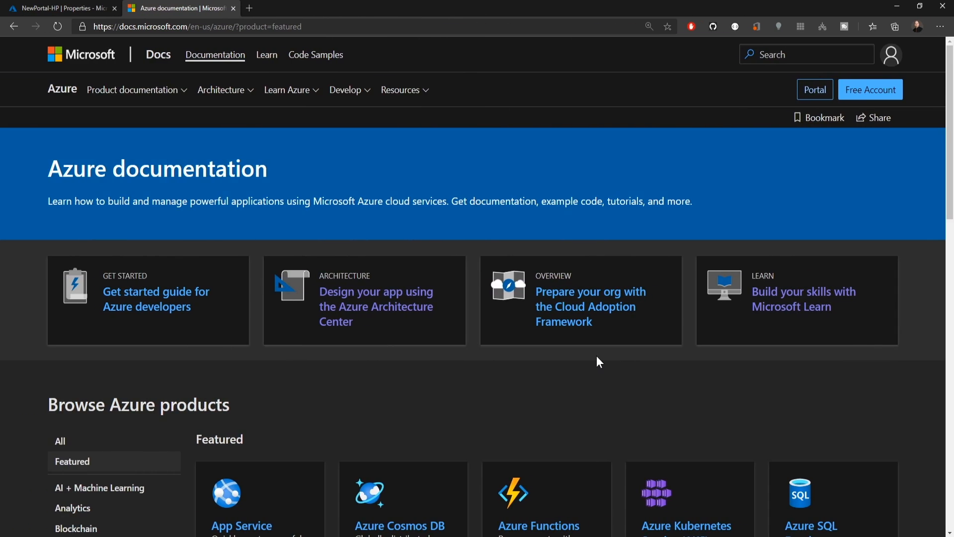
- Find Windows Virtual Desktop among the products in the Azure documentation and open its documentation page
{"action": "scroll", "coordinate": [596, 355], "scroll_direction": "down", "scroll_amount": 5}
{"action": "left_click", "coordinate": [527, 458]}
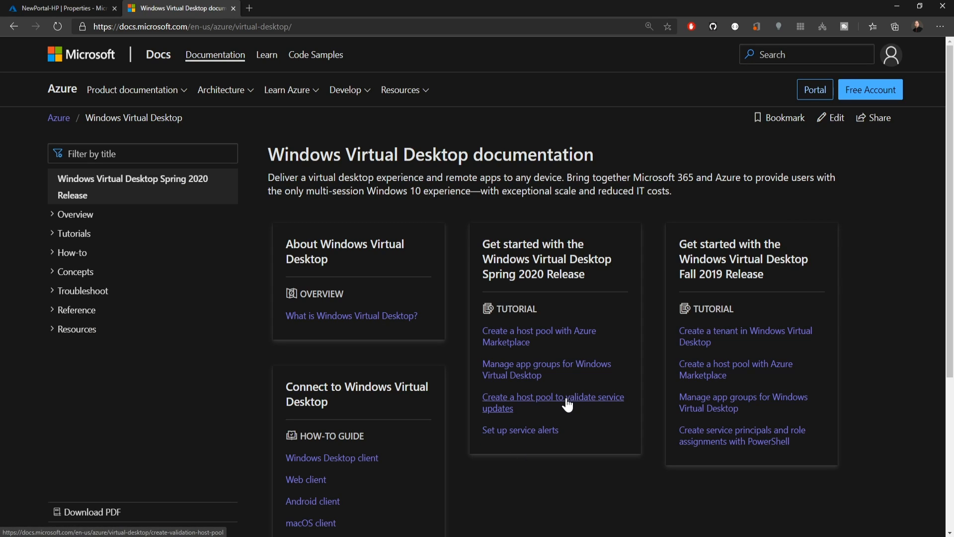
- Open the tutorial on creating a host pool to validate service updates and go to its update schedule section
{"action": "left_click", "coordinate": [567, 405]}
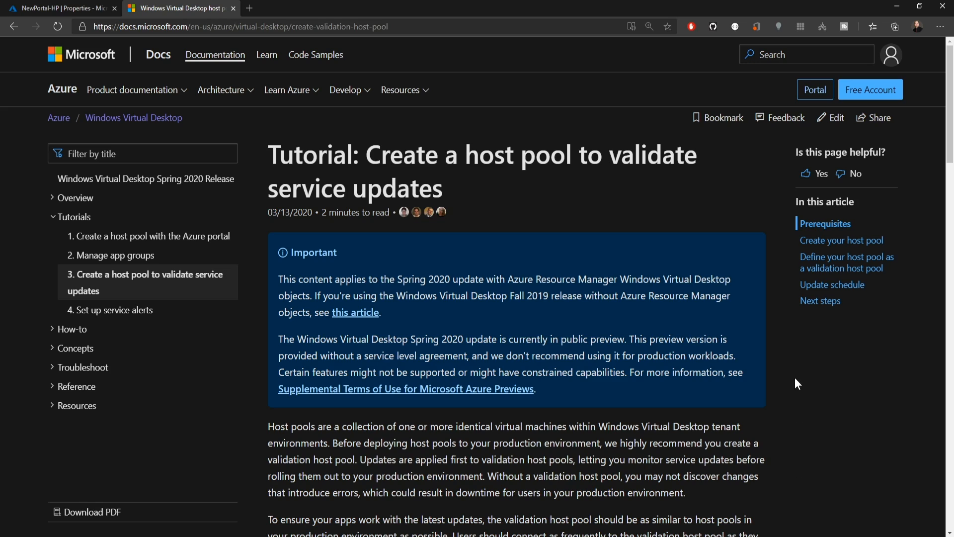
{"action": "left_click", "coordinate": [852, 284]}
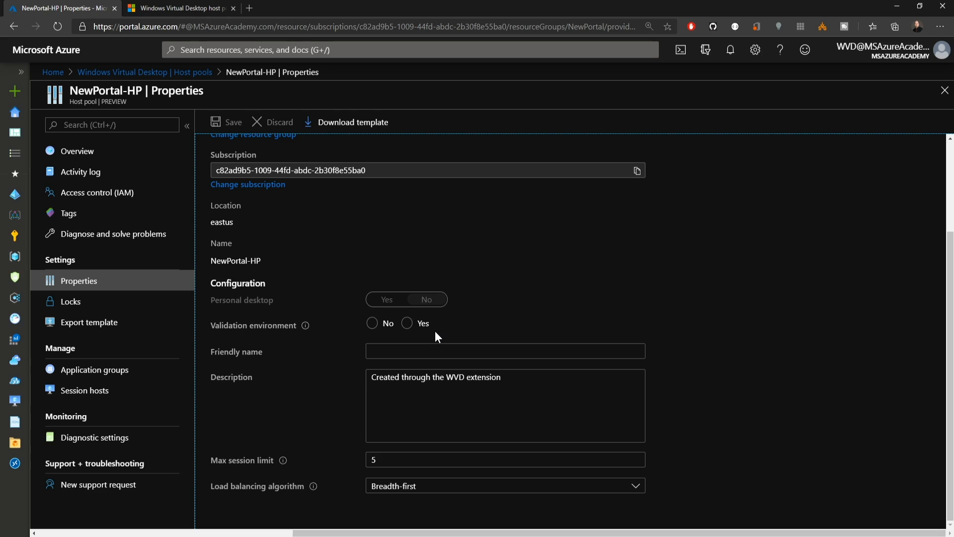
- Set Validation environment to Yes for the NewPortal-HP host pool and save the properties
{"action": "left_click", "coordinate": [407, 324]}
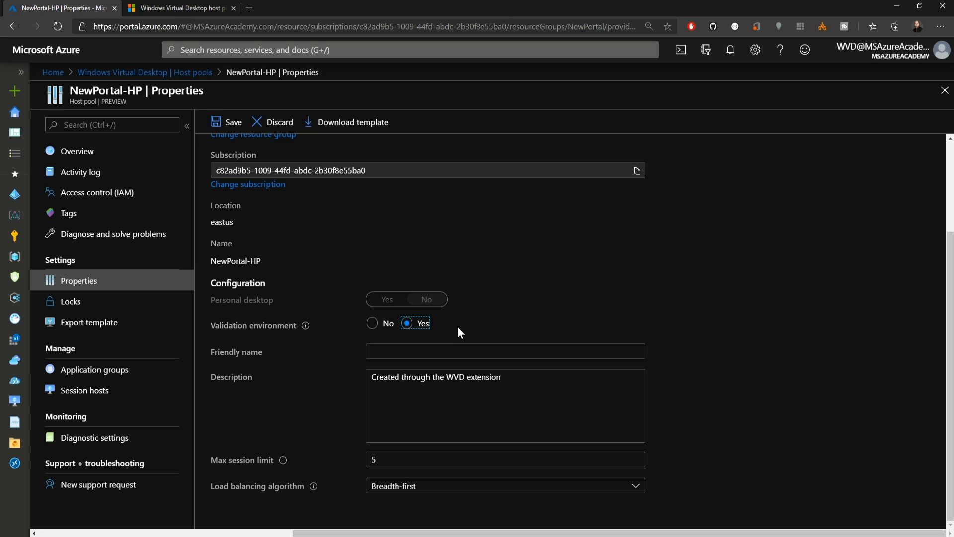
{"action": "left_click", "coordinate": [211, 120]}
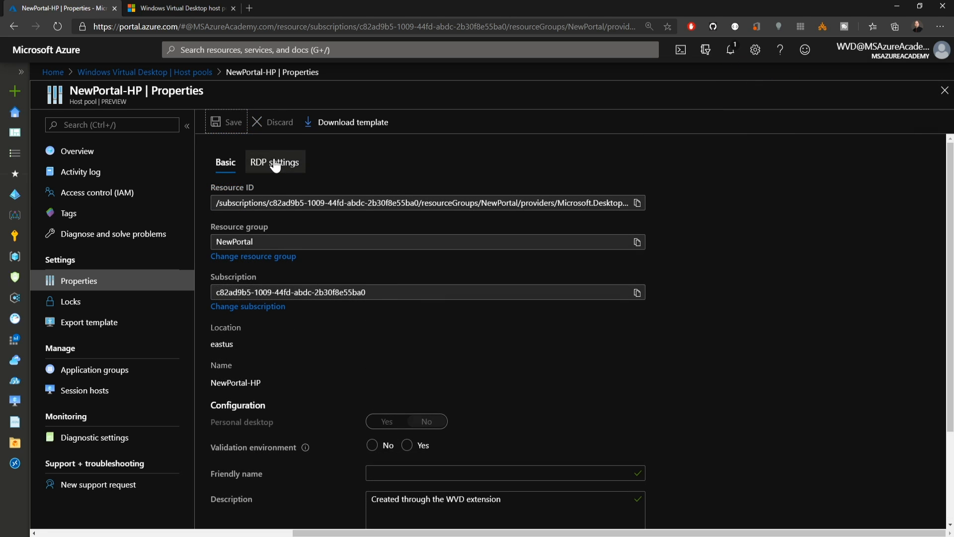
- Open the host pool's RDP settings and review the available desktop resolution options without changing the selection
{"action": "left_click", "coordinate": [275, 164]}
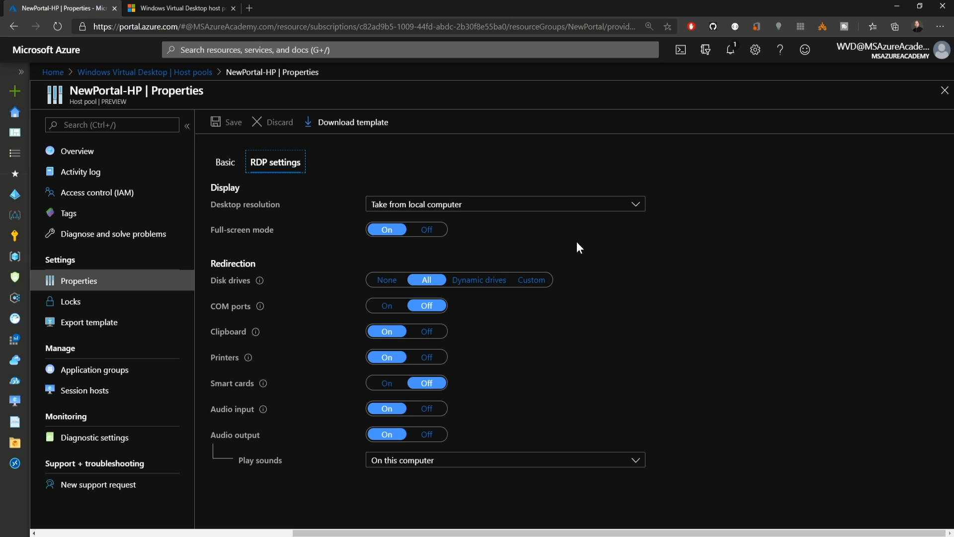
{"action": "left_click", "coordinate": [546, 216]}
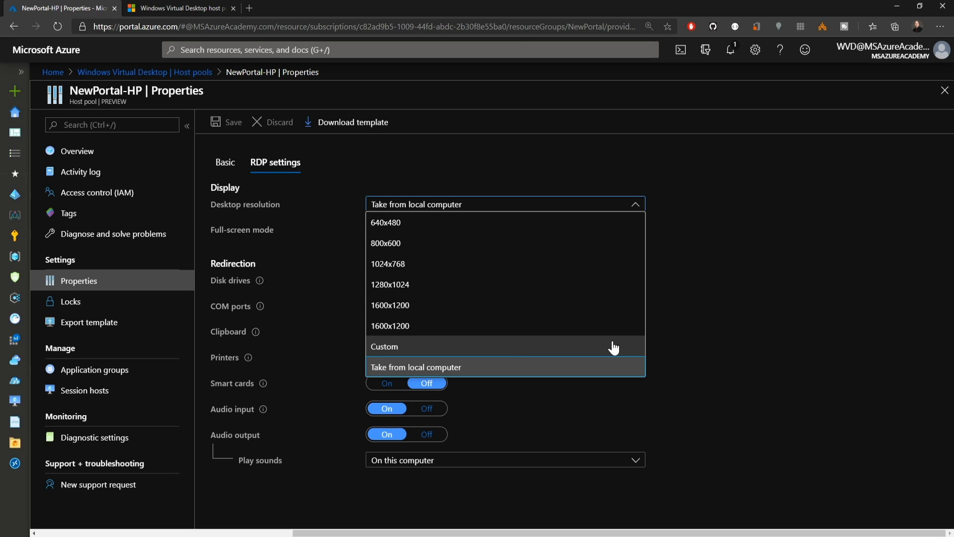
{"action": "left_click", "coordinate": [676, 327]}
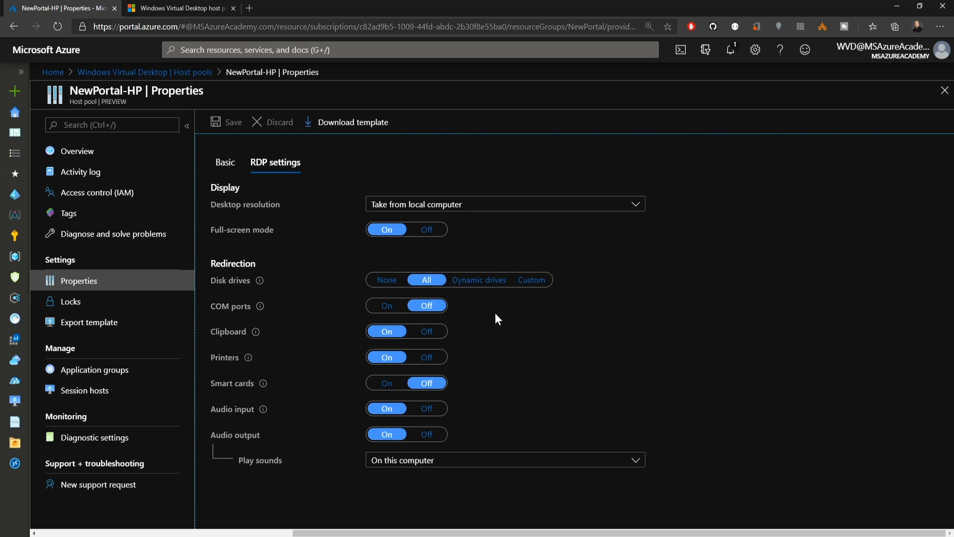
- Set disk drive redirection to None, turn clipboard and printers off, turn smart cards on, and save the RDP settings
{"action": "left_click", "coordinate": [387, 283]}
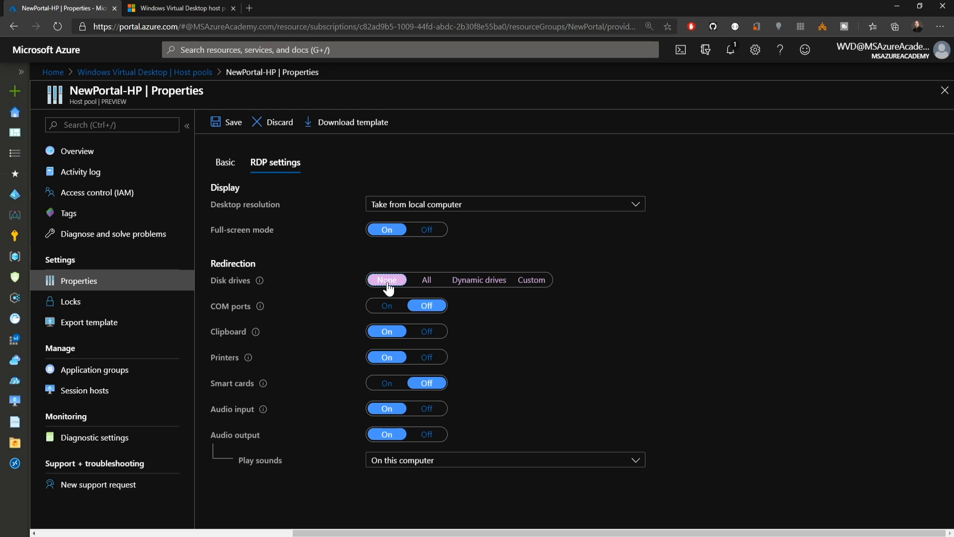
{"action": "left_click", "coordinate": [434, 333]}
{"action": "left_click", "coordinate": [431, 358]}
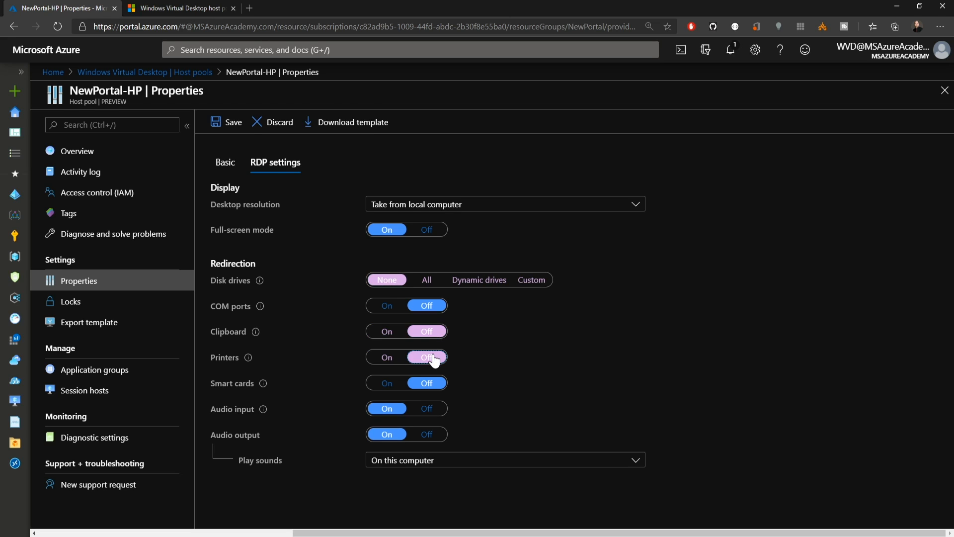
{"action": "left_click", "coordinate": [482, 353]}
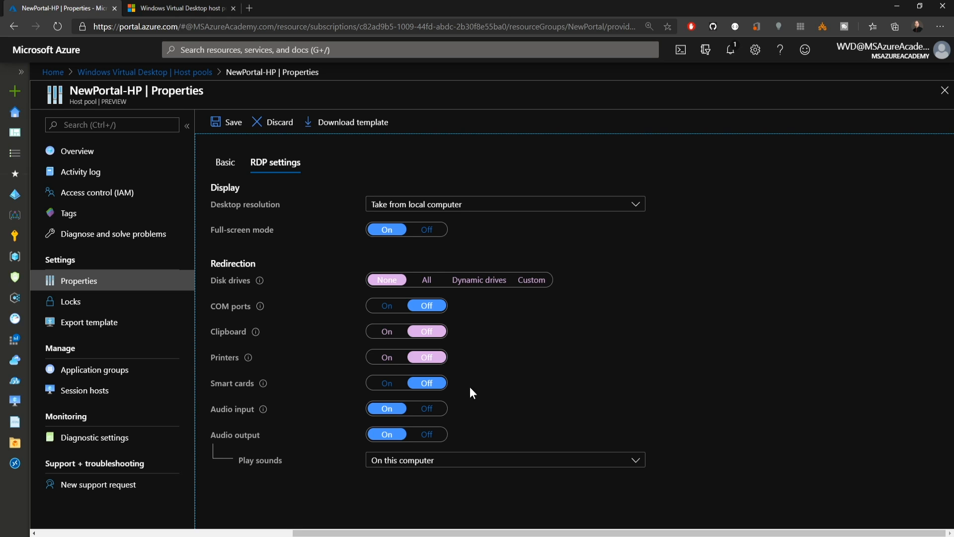
{"action": "left_click", "coordinate": [389, 383]}
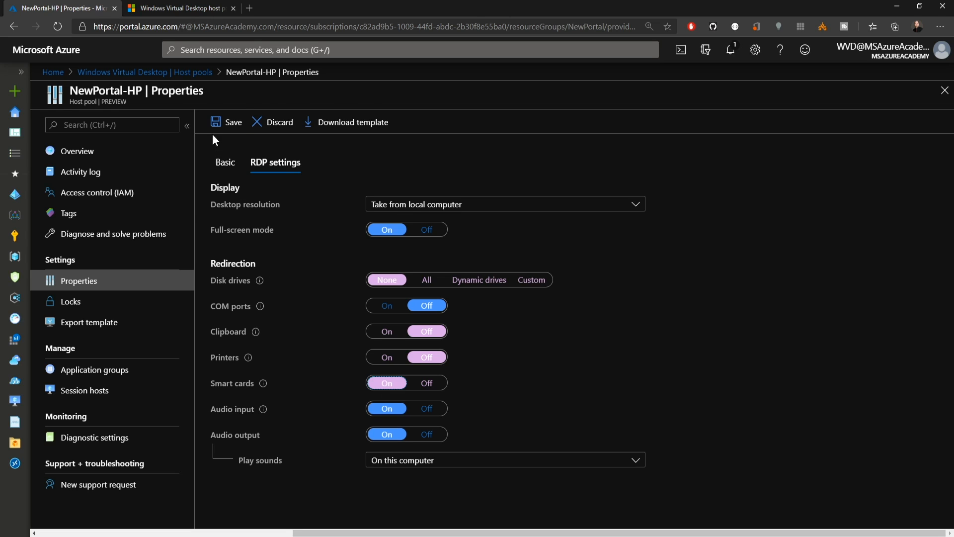
{"action": "left_click", "coordinate": [222, 124]}
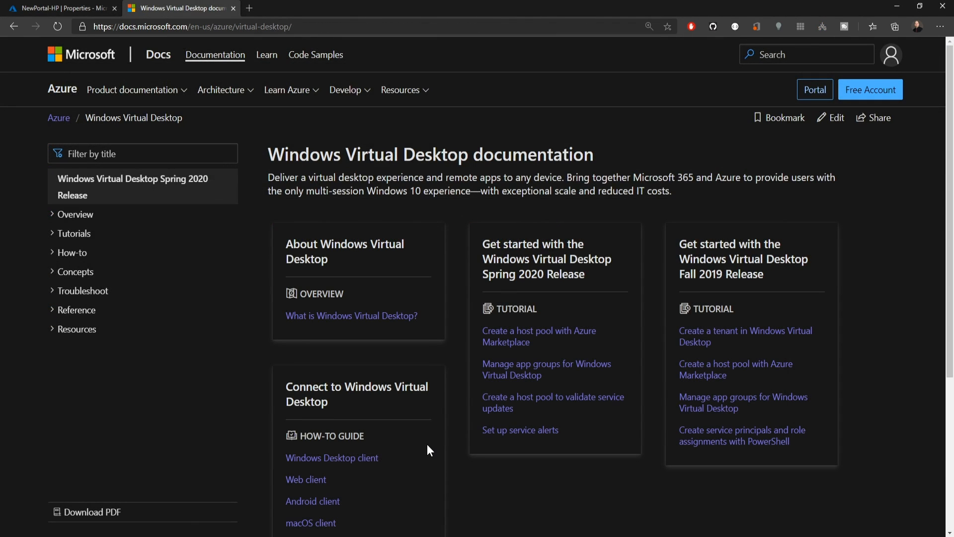
- Open the Windows Desktop client article, bring up the Windows 64-bit installer download, and cancel saving it
{"action": "scroll", "coordinate": [418, 447], "scroll_direction": "down", "scroll_amount": 2}
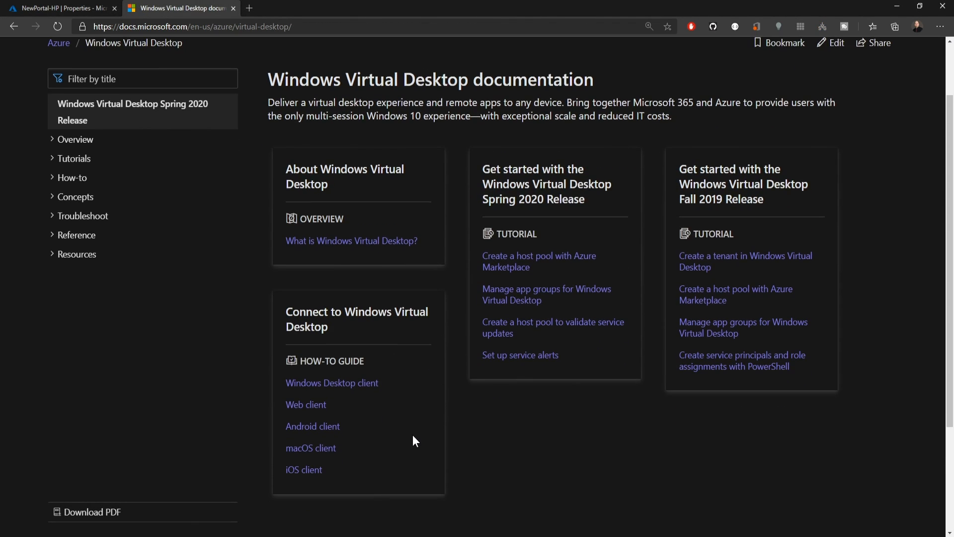
{"action": "left_click", "coordinate": [367, 385]}
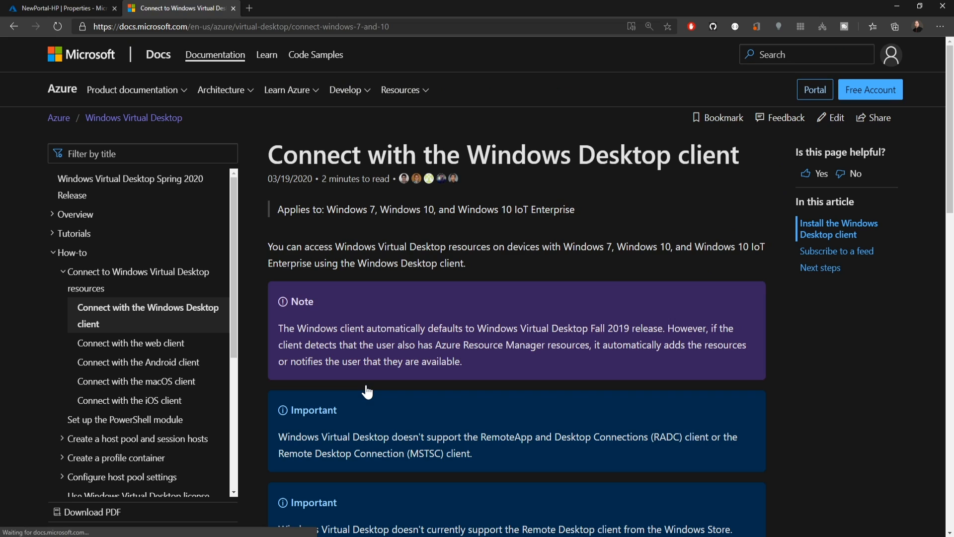
{"action": "scroll", "coordinate": [770, 346], "scroll_direction": "down", "scroll_amount": 10}
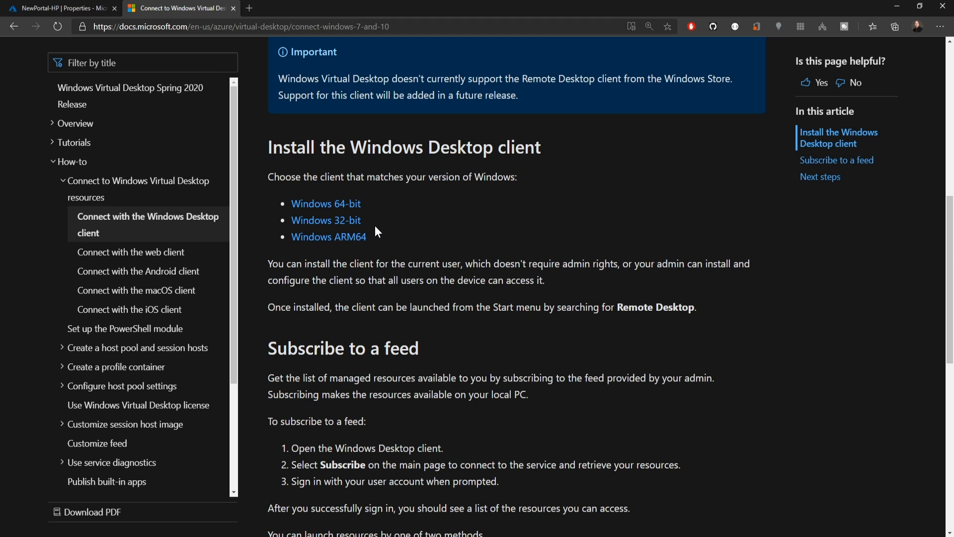
{"action": "left_click", "coordinate": [323, 205]}
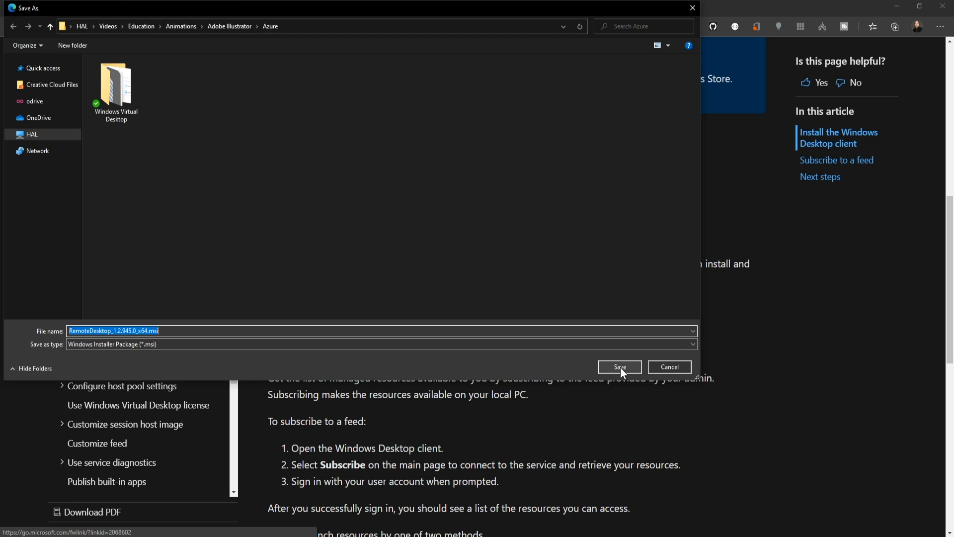
{"action": "left_click", "coordinate": [676, 365]}
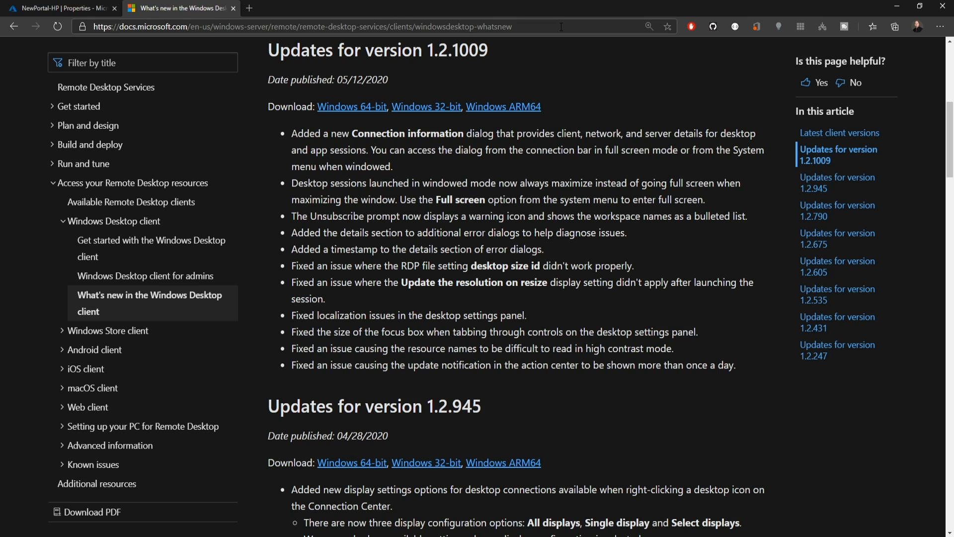
- Launch the Shared Desktop session and view its connection information details
{"action": "double_click", "coordinate": [556, 223]}
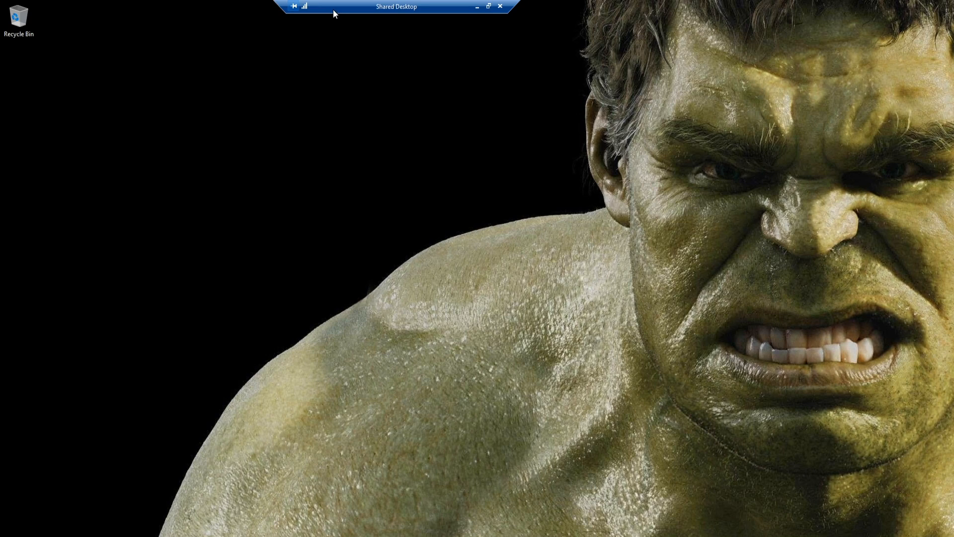
{"action": "left_click", "coordinate": [305, 7]}
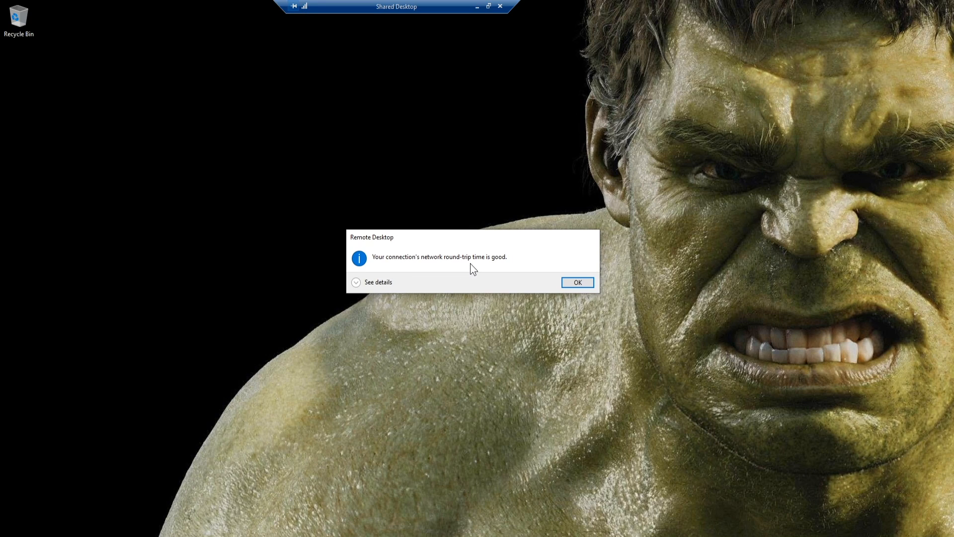
{"action": "left_click", "coordinate": [364, 284]}
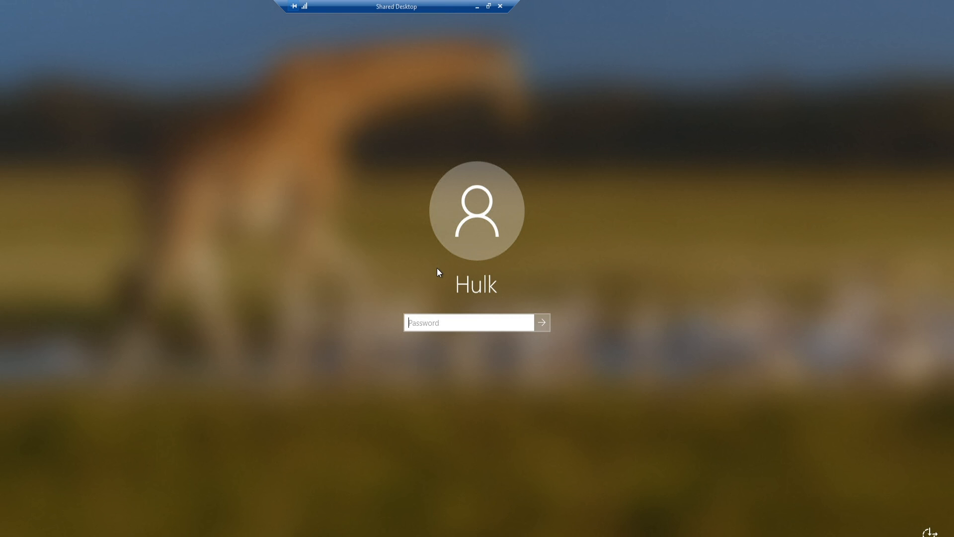
- Sign back in to the Shared Desktop session by entering the account password
{"action": "key", "text": "ctrl+v"}
{"action": "key", "text": "Return"}
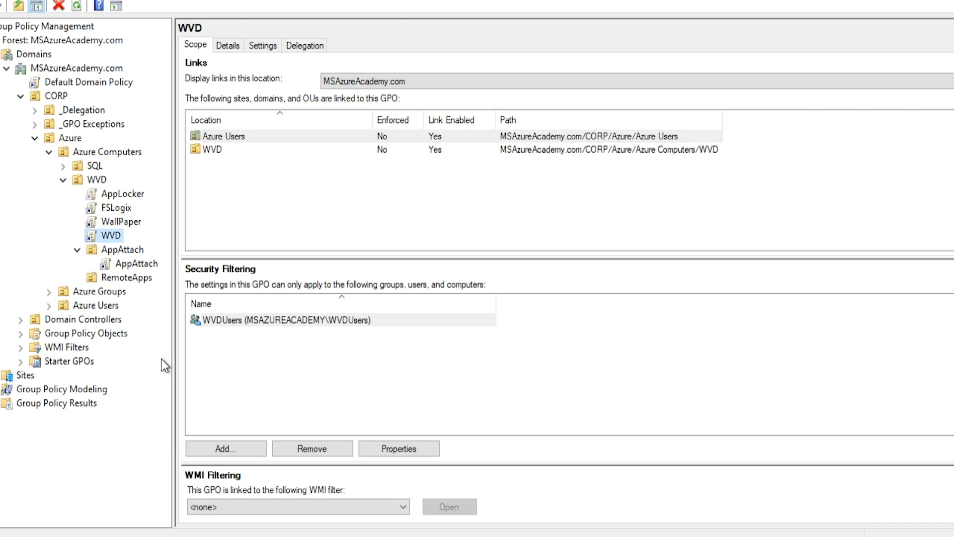
- Examine the WVD group policy's settings for Remote Desktop session time limits
{"action": "left_click", "coordinate": [272, 50]}
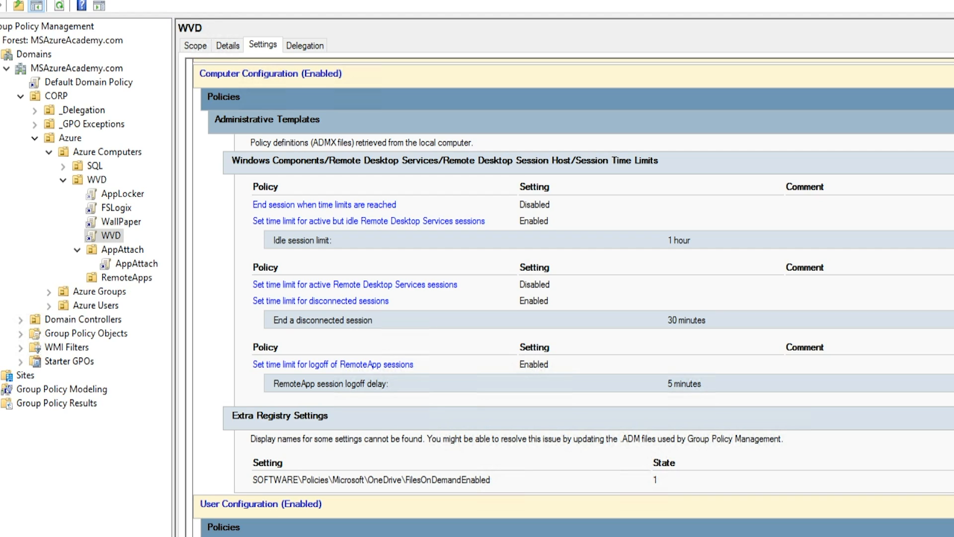
{"action": "scroll", "coordinate": [215, 281], "scroll_direction": "up", "scroll_amount": 1}
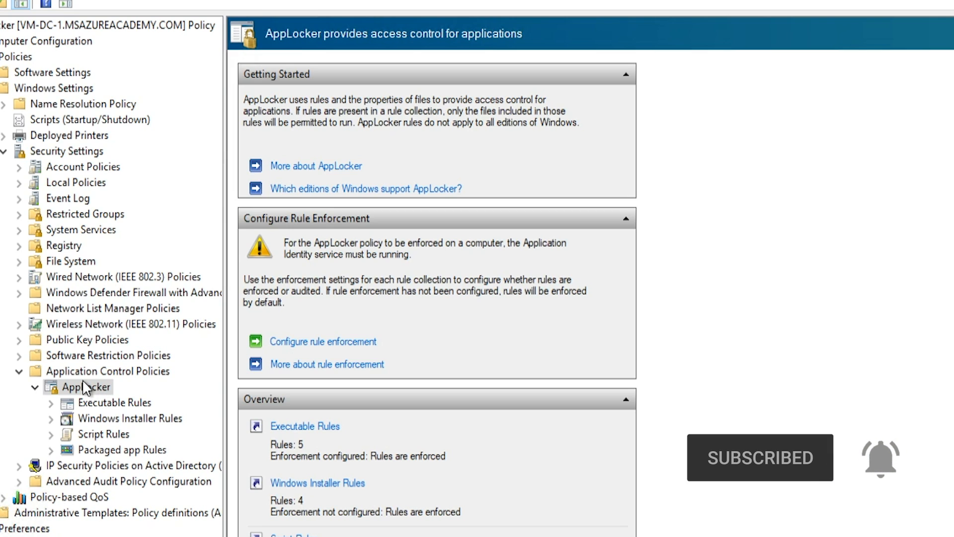
- Review the AppLocker Windows Installer Rules and Executable Rules, including the Allow RDP rule for WVDUsers
{"action": "left_click", "coordinate": [106, 419]}
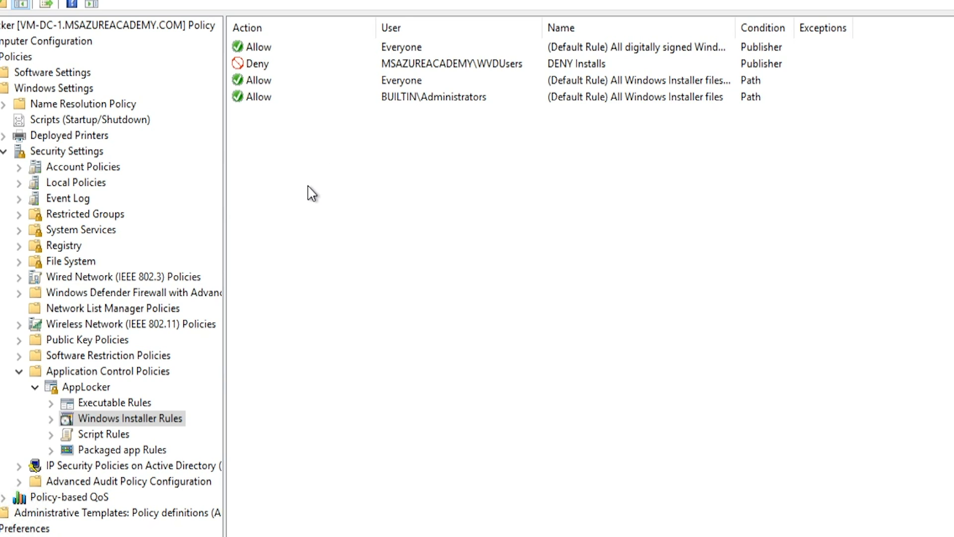
{"action": "left_click", "coordinate": [115, 404]}
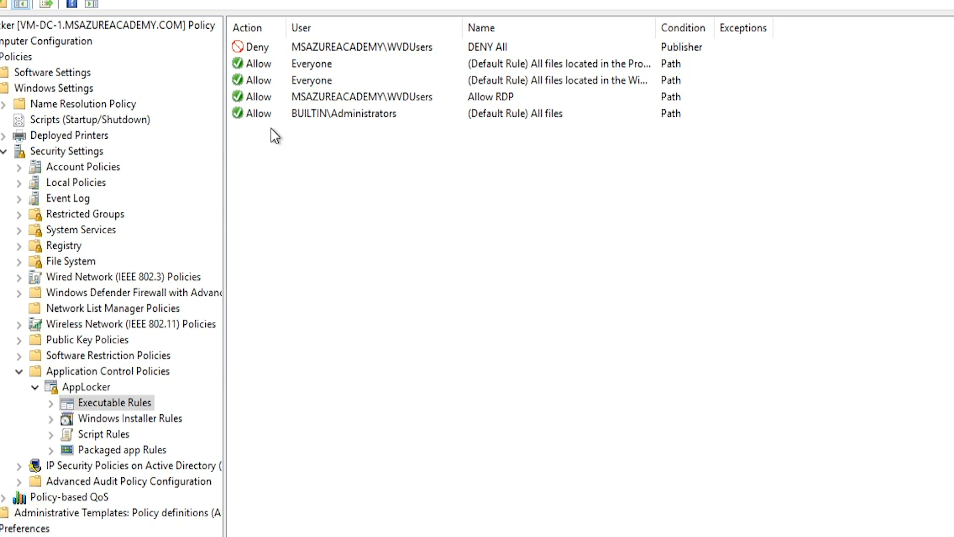
{"action": "left_click", "coordinate": [259, 97]}
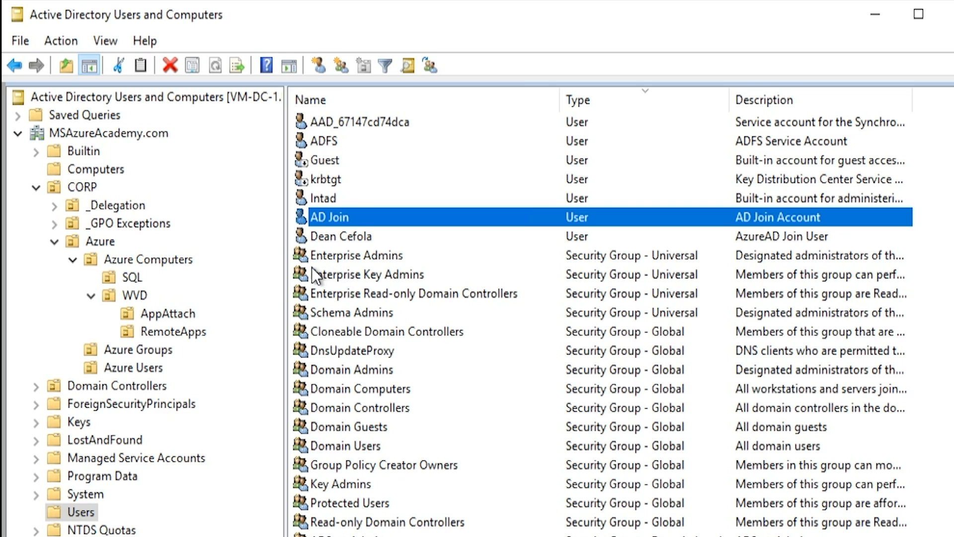
- Start delegating control of the WVD organizational unit in Active Directory Users and Computers and choose to create a custom task
{"action": "left_click", "coordinate": [142, 297]}
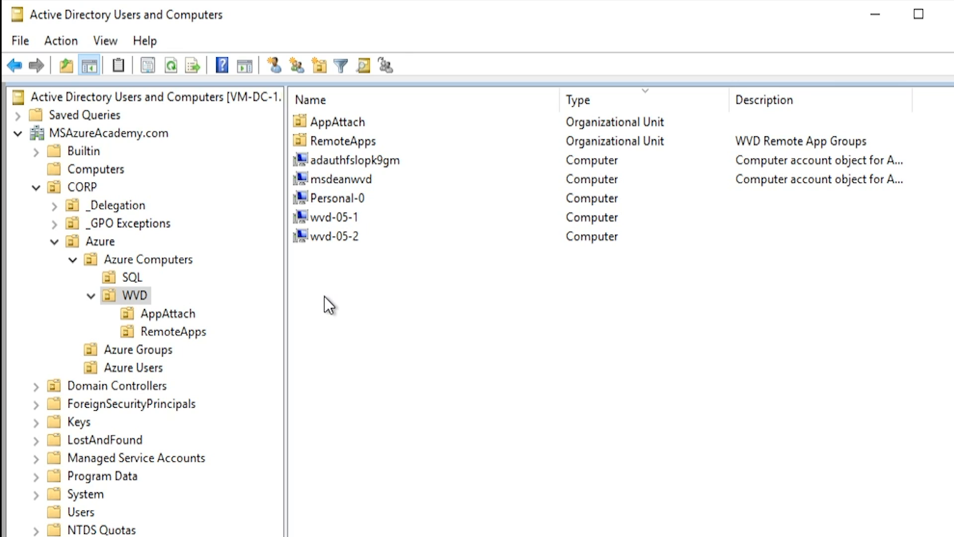
{"action": "right_click", "coordinate": [138, 295]}
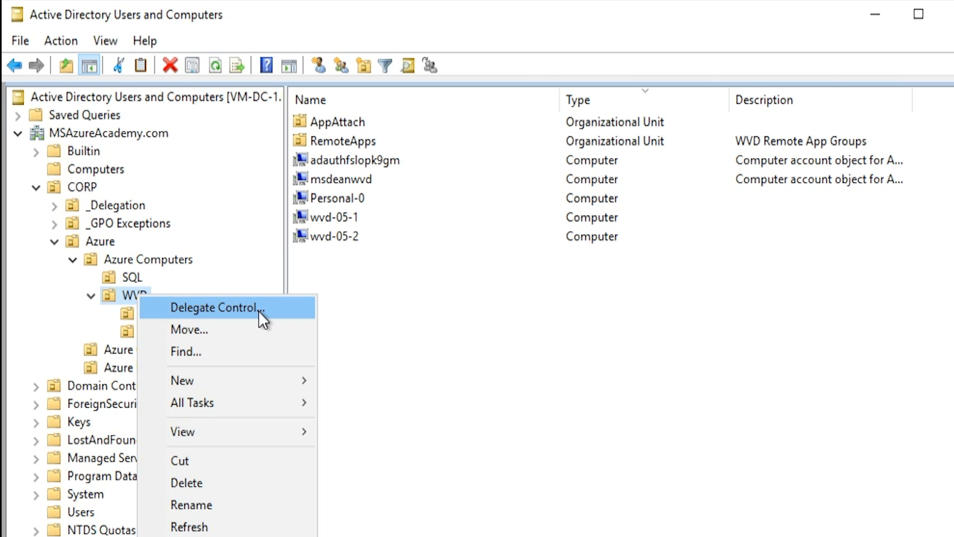
{"action": "left_click", "coordinate": [258, 312]}
{"action": "left_click", "coordinate": [268, 382]}
{"action": "left_click", "coordinate": [346, 293]}
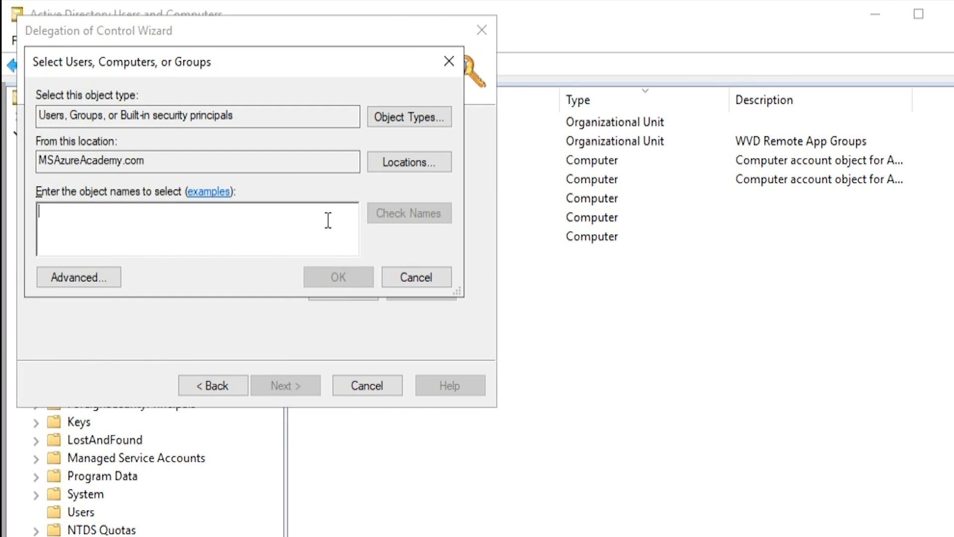
{"action": "left_click", "coordinate": [133, 297]}
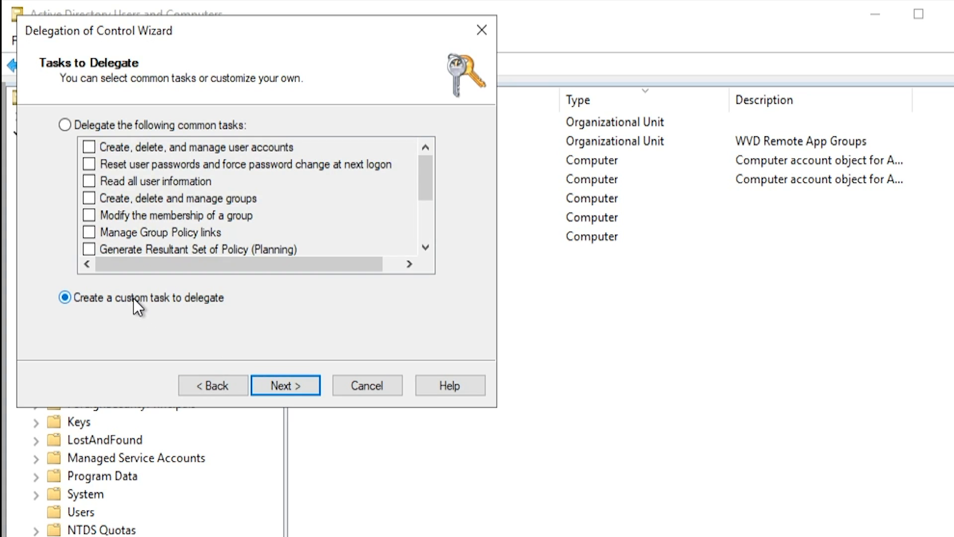
{"action": "left_click", "coordinate": [287, 383]}
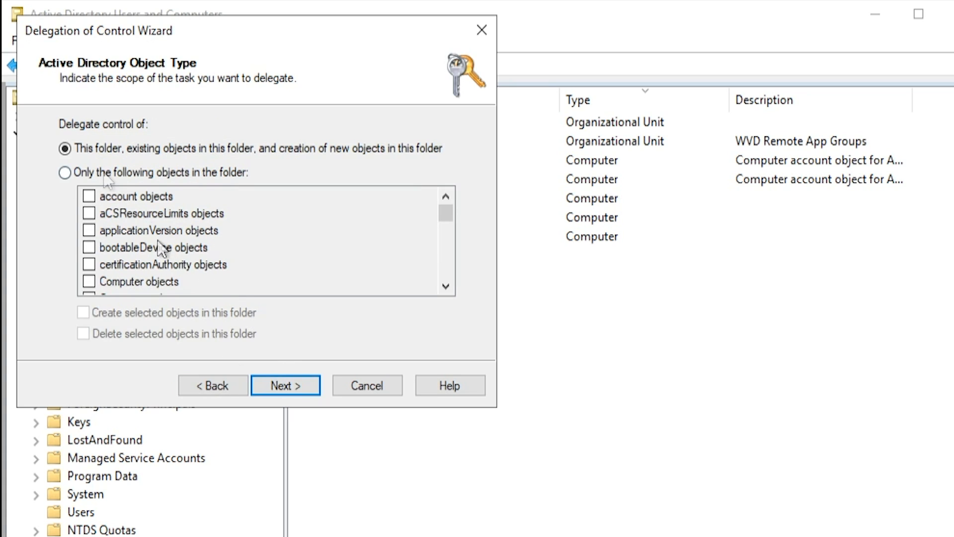
- Limit the delegation to Computer objects, allow their deletion, and grant permissions including Reset password and Read and write account restrictions
{"action": "left_click", "coordinate": [104, 173]}
{"action": "left_click", "coordinate": [88, 281]}
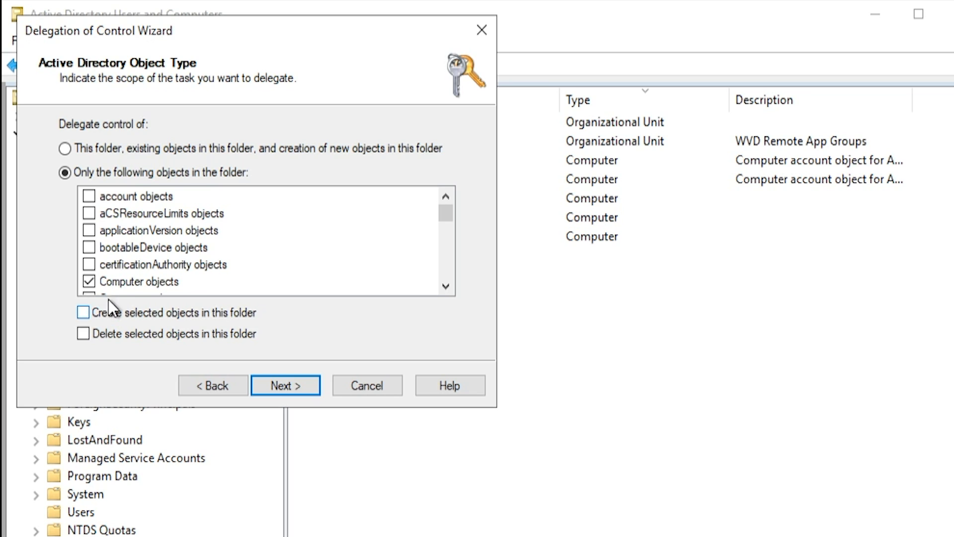
{"action": "left_click", "coordinate": [83, 333]}
{"action": "key", "text": "Return"}
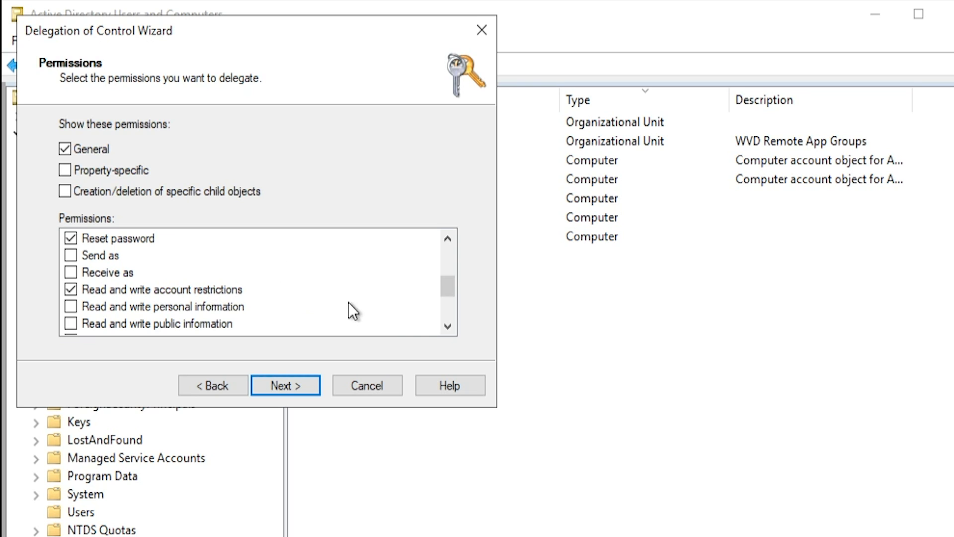
{"action": "left_click", "coordinate": [449, 326]}
{"action": "left_click", "coordinate": [448, 326]}
{"action": "left_click", "coordinate": [448, 326]}
{"action": "left_click", "coordinate": [448, 326]}
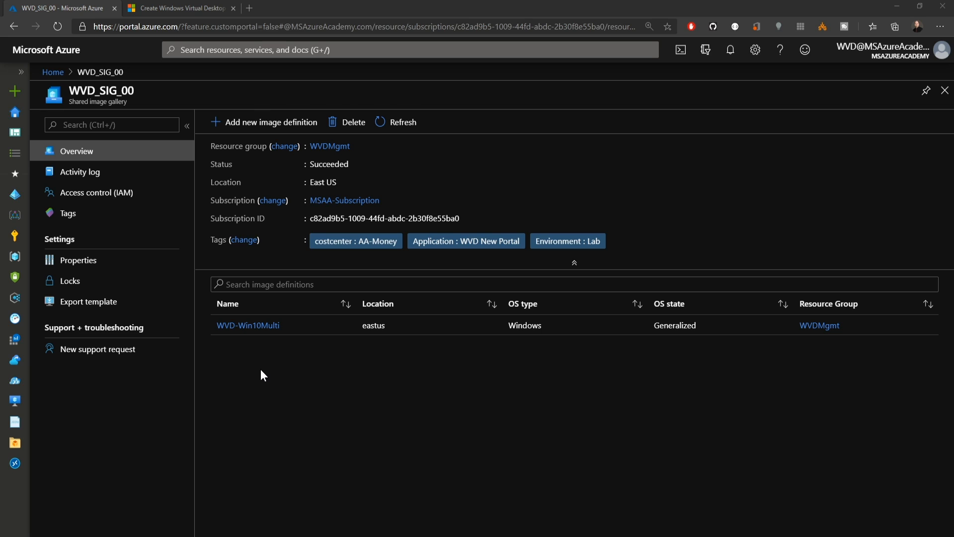
- Open the WVD-Win10Multi image definition in the WVD_SIG_00 shared image gallery in the Azure portal
{"action": "left_click", "coordinate": [253, 325]}
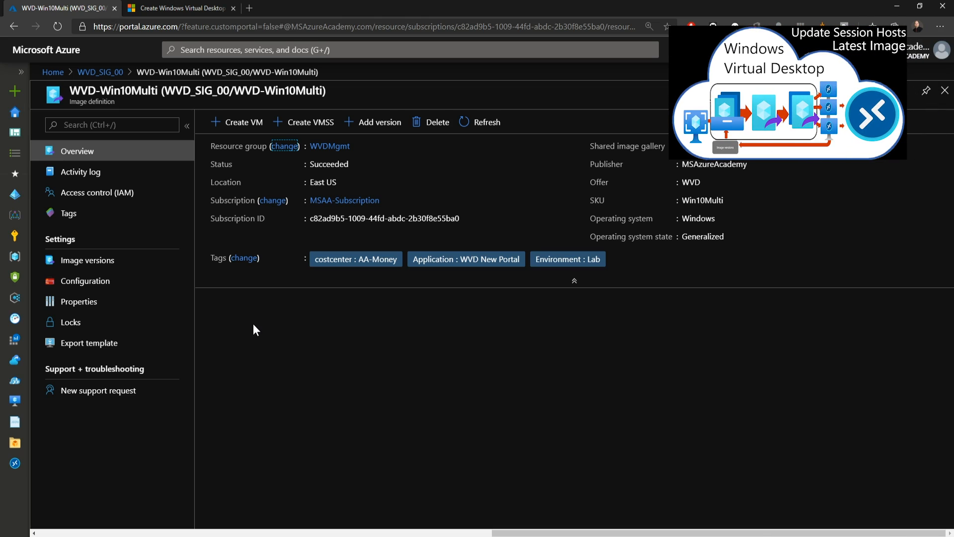
- Check the image versions of WVD-Win10Multi and start adding virtual machines to the session hosts of the SIG-WVD-0 host pool
{"action": "left_click", "coordinate": [97, 263]}
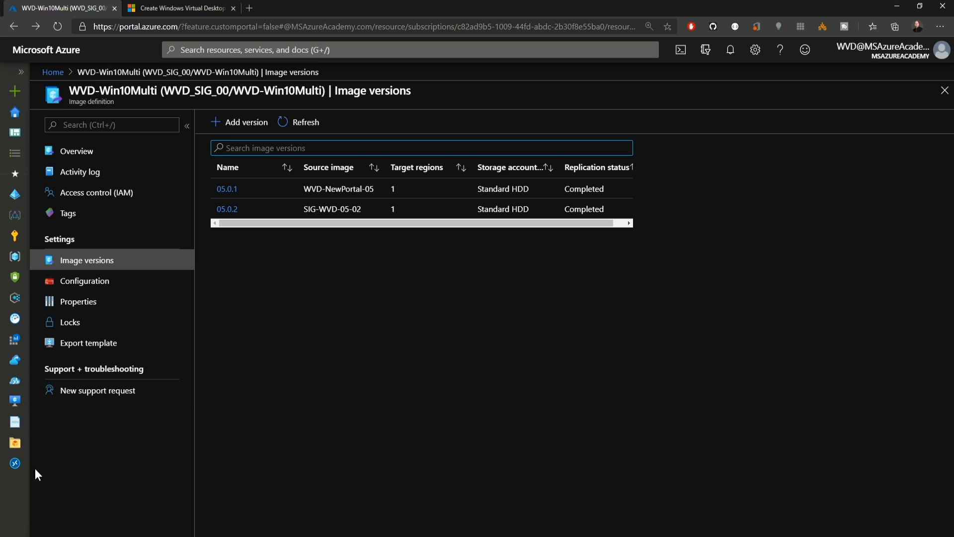
{"action": "left_click", "coordinate": [15, 463]}
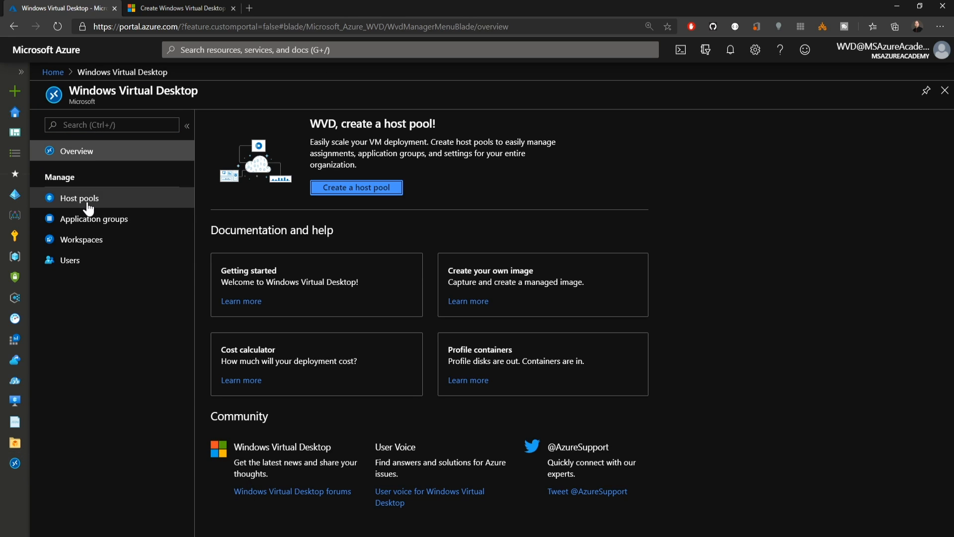
{"action": "left_click", "coordinate": [89, 206]}
{"action": "left_click", "coordinate": [262, 271]}
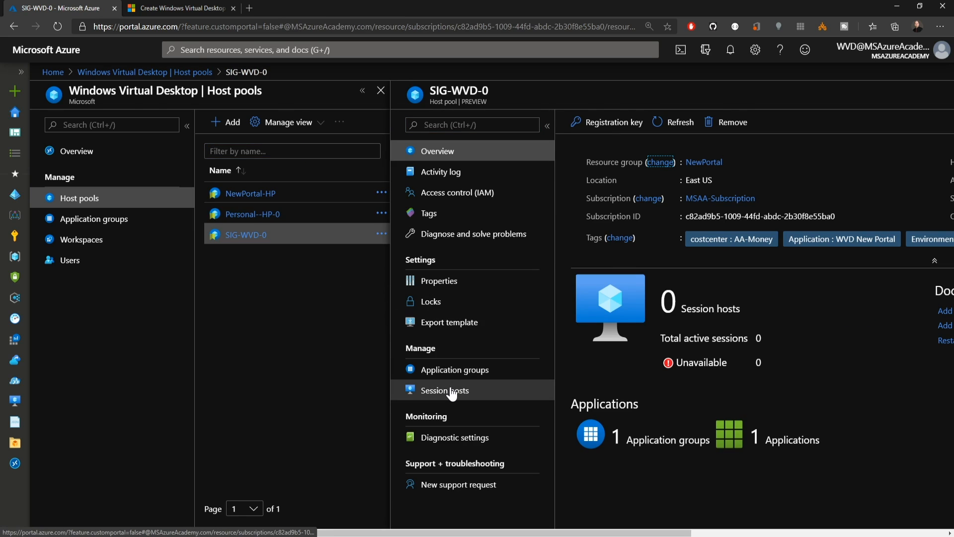
{"action": "left_click", "coordinate": [447, 390]}
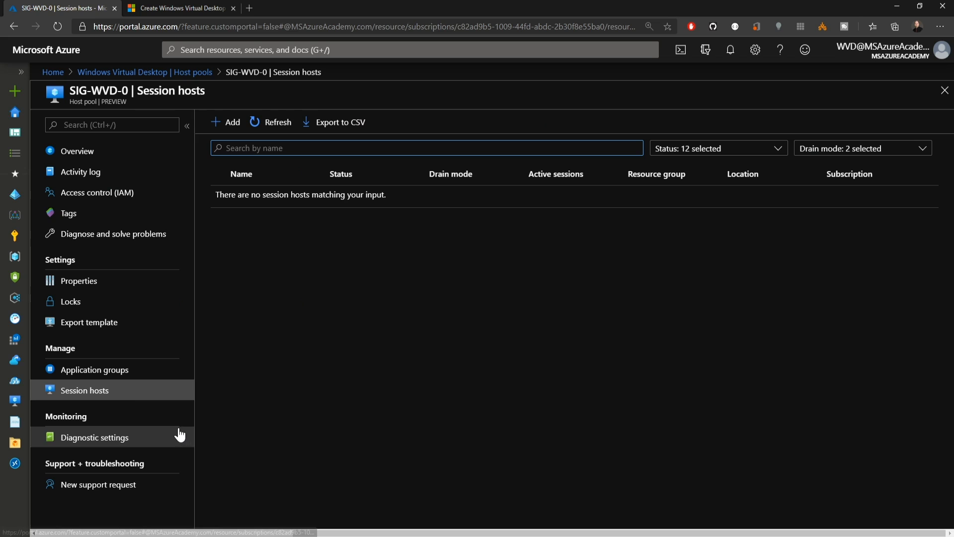
{"action": "left_click", "coordinate": [226, 122]}
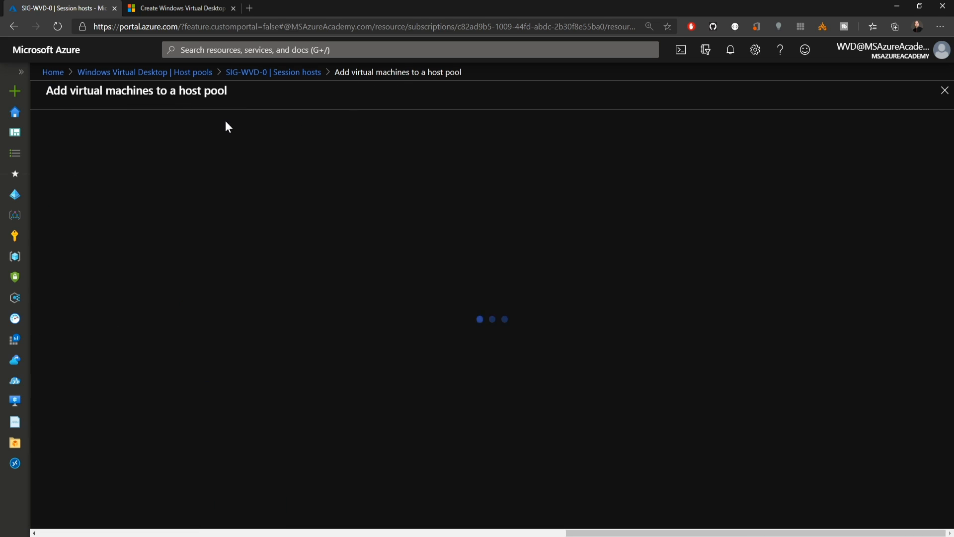
{"action": "scroll", "coordinate": [418, 305], "scroll_direction": "down", "scroll_amount": 2}
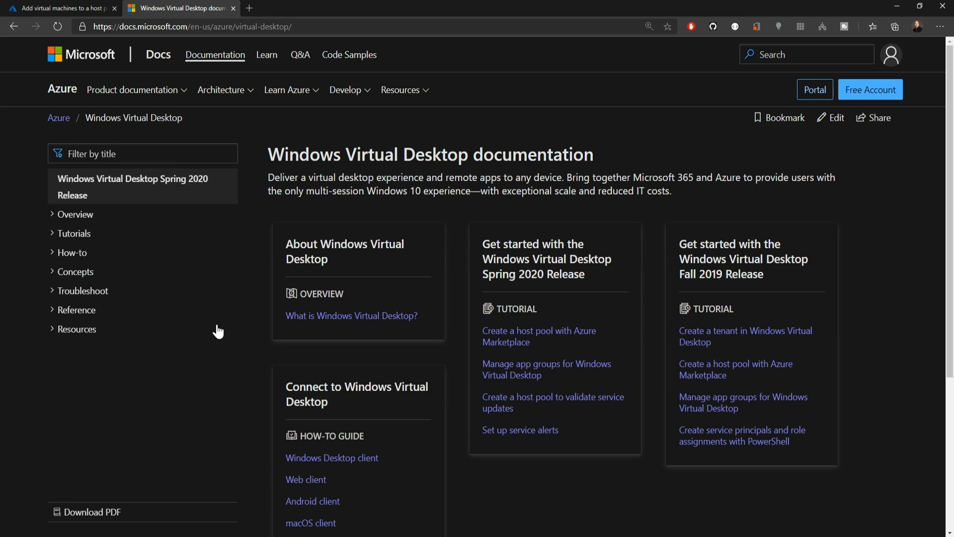
- Go from the Windows Virtual Desktop documentation's resources to the Tech Community group and read the Microsoft Defender ATP multi-session preview announcement
{"action": "left_click", "coordinate": [53, 329]}
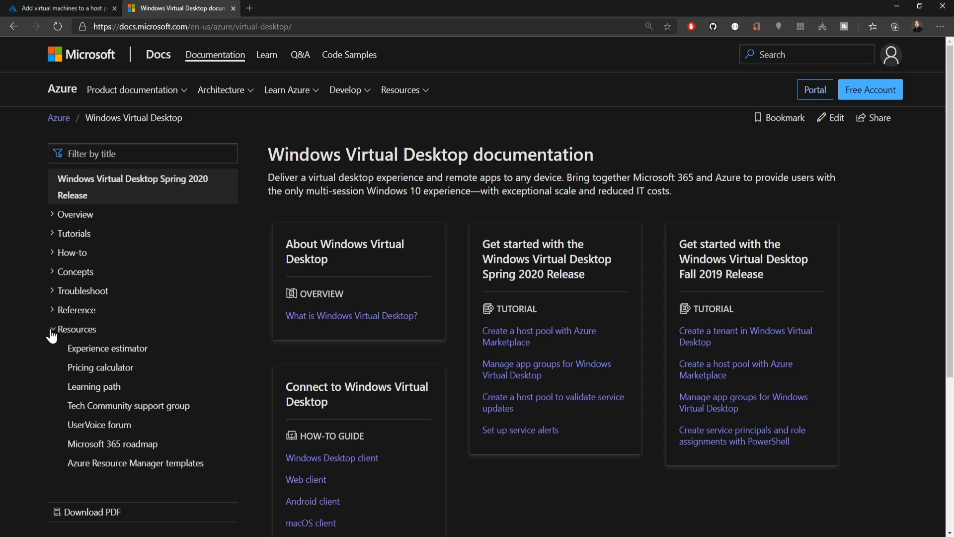
{"action": "left_click", "coordinate": [159, 417]}
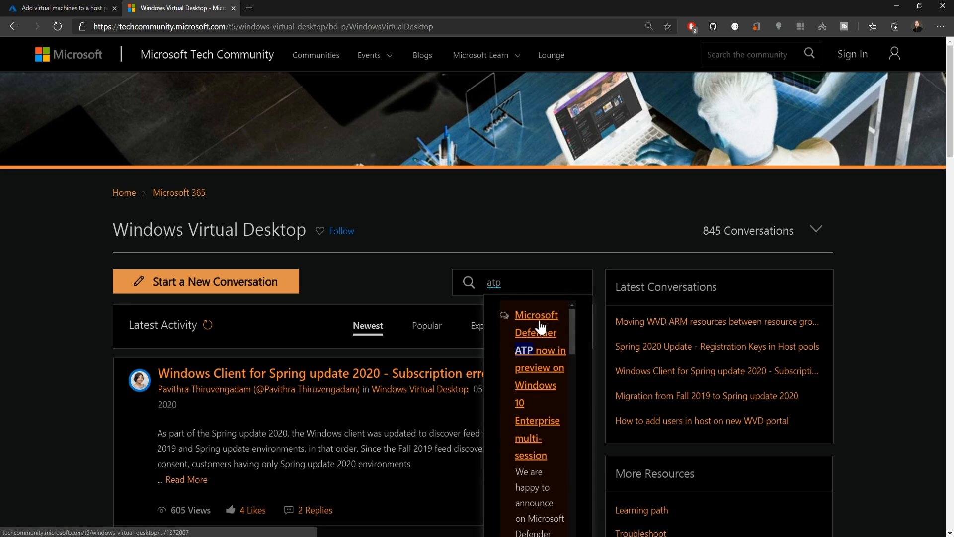
{"action": "left_click", "coordinate": [539, 322]}
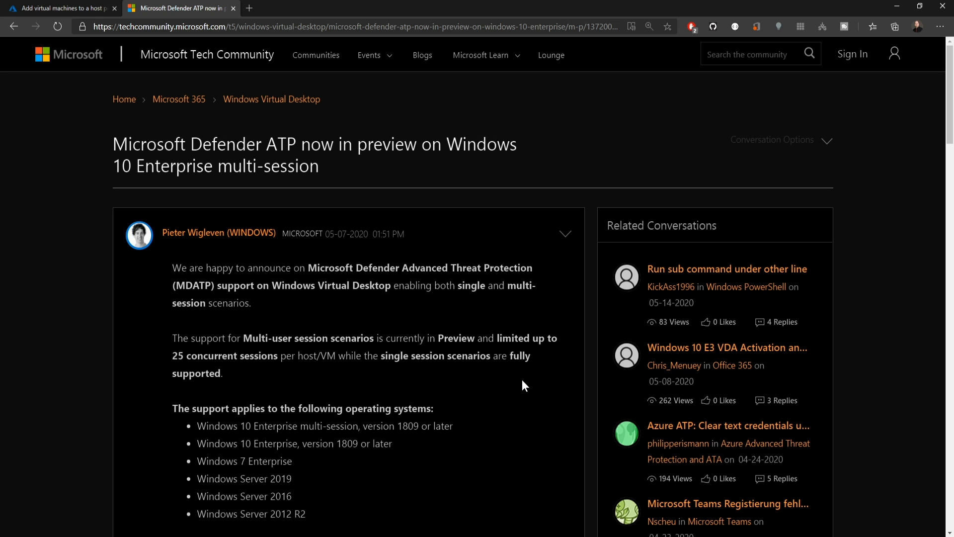
{"action": "scroll", "coordinate": [522, 385], "scroll_direction": "down", "scroll_amount": 5}
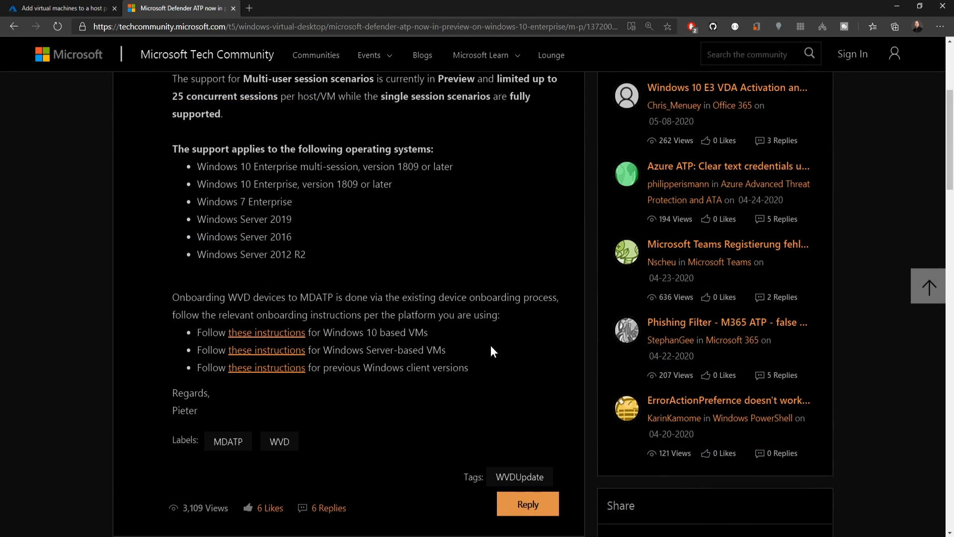
- Follow the Windows 10 onboarding instructions to the article on onboarding non-persistent virtual desktop infrastructure (VDI) machines
{"action": "left_click", "coordinate": [286, 333]}
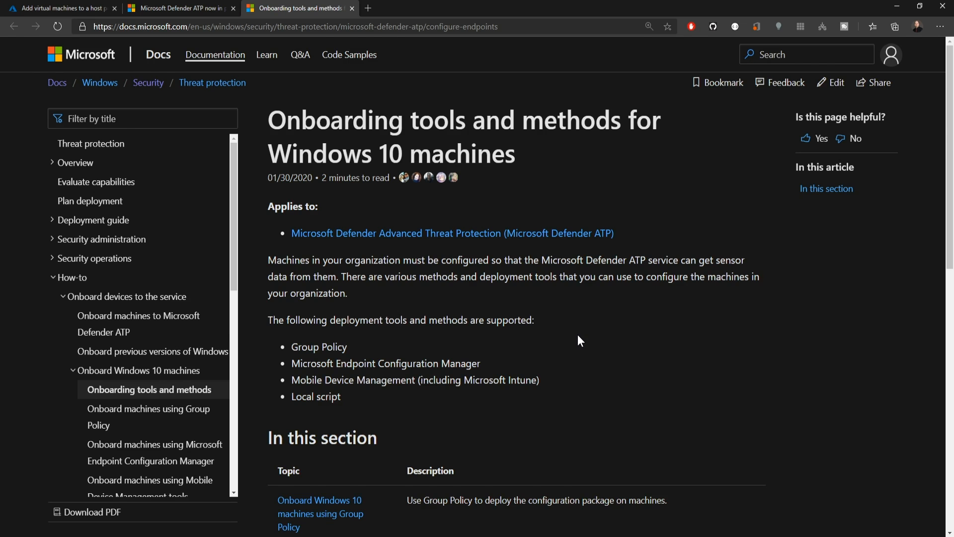
{"action": "scroll", "coordinate": [577, 335], "scroll_direction": "down", "scroll_amount": 6}
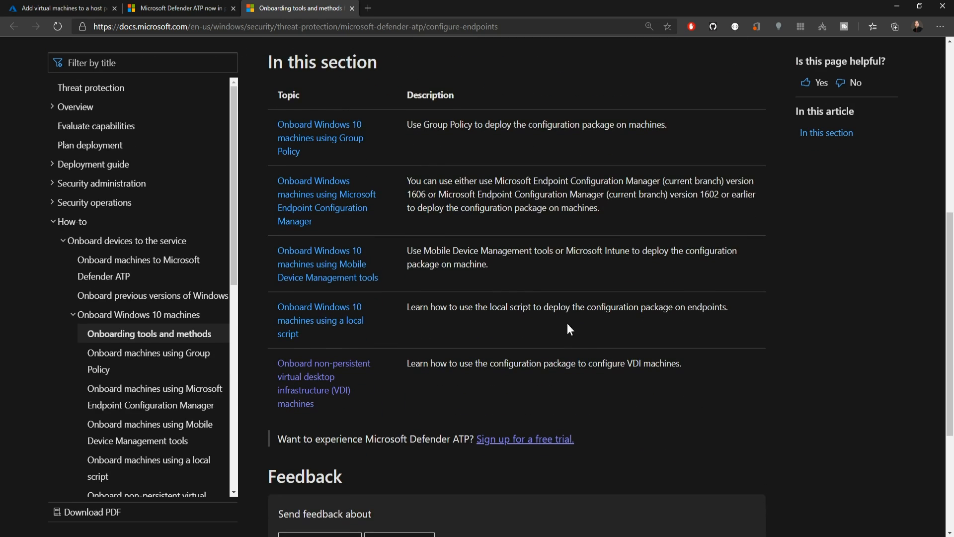
{"action": "left_click", "coordinate": [312, 383]}
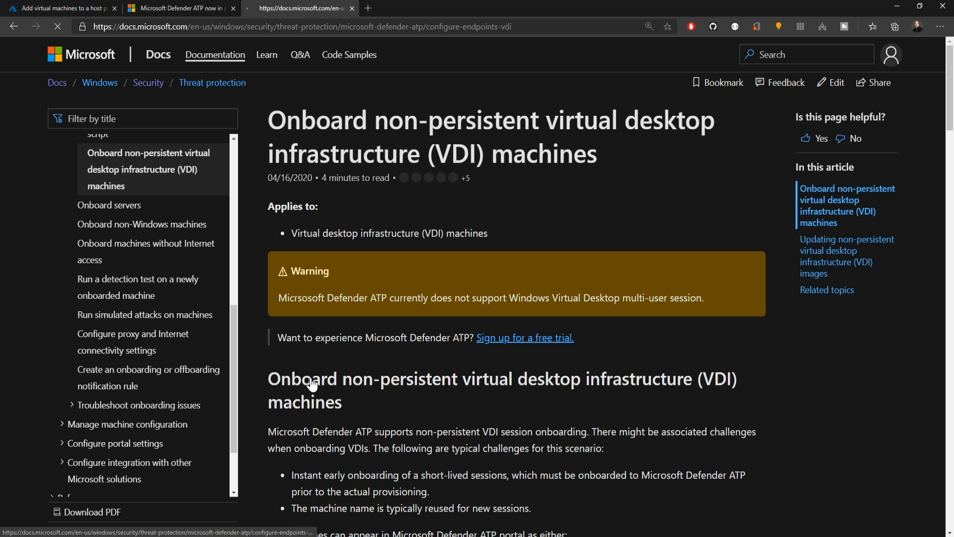
- Start the Microsoft Defender ATP free trial sign-up and accept the Trial Online Service Terms to continue the registration
{"action": "right_click", "coordinate": [555, 339]}
{"action": "left_click", "coordinate": [593, 344]}
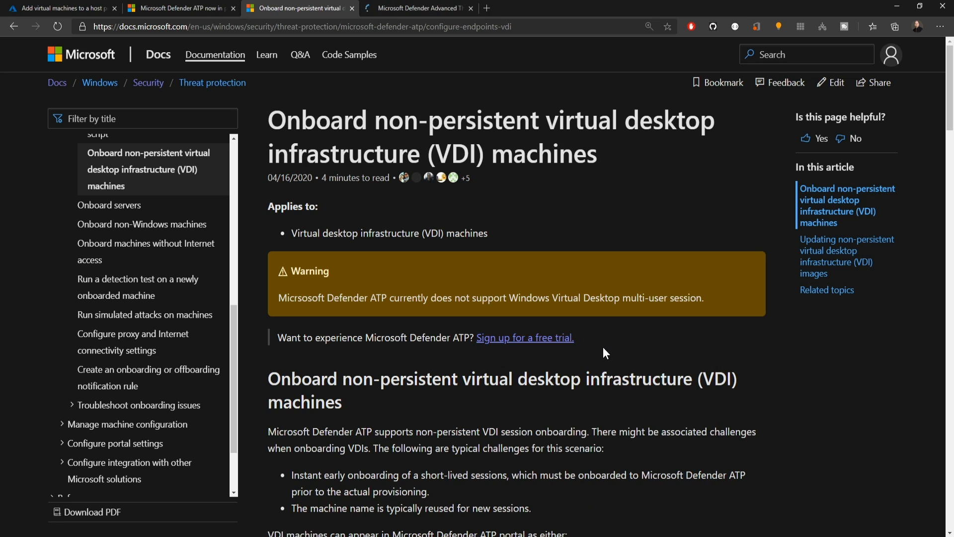
{"action": "key", "text": "ctrl+Tab"}
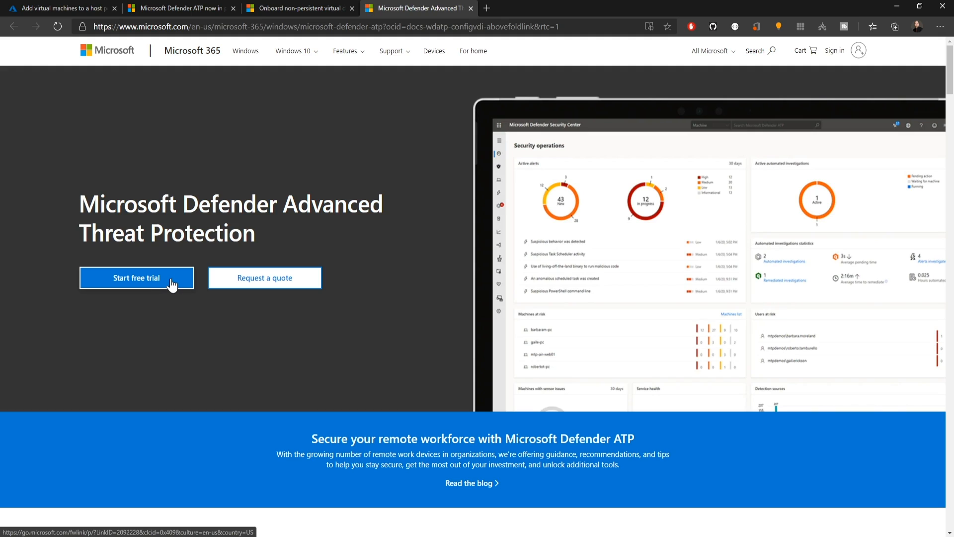
{"action": "left_click", "coordinate": [168, 280]}
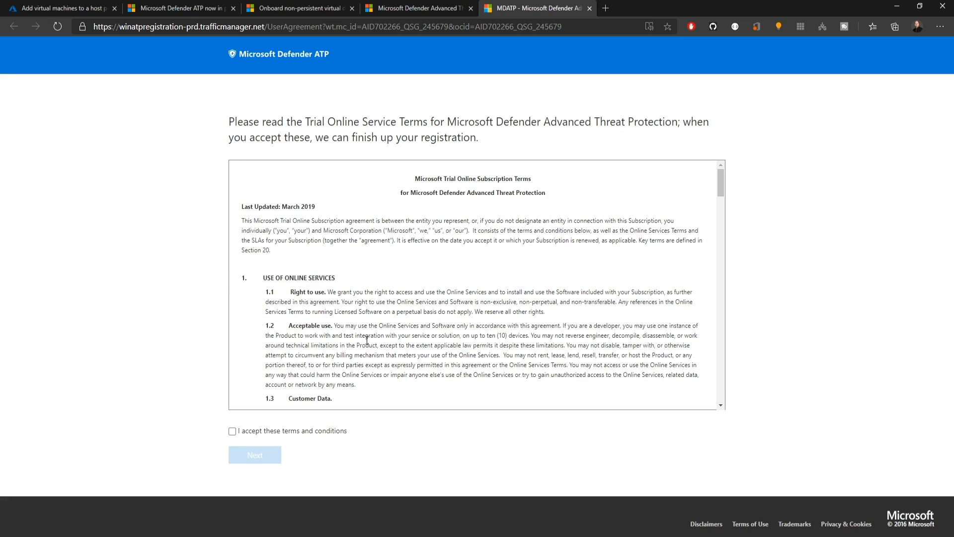
{"action": "left_click", "coordinate": [299, 430]}
{"action": "scroll", "coordinate": [263, 432], "scroll_direction": "down", "scroll_amount": 1}
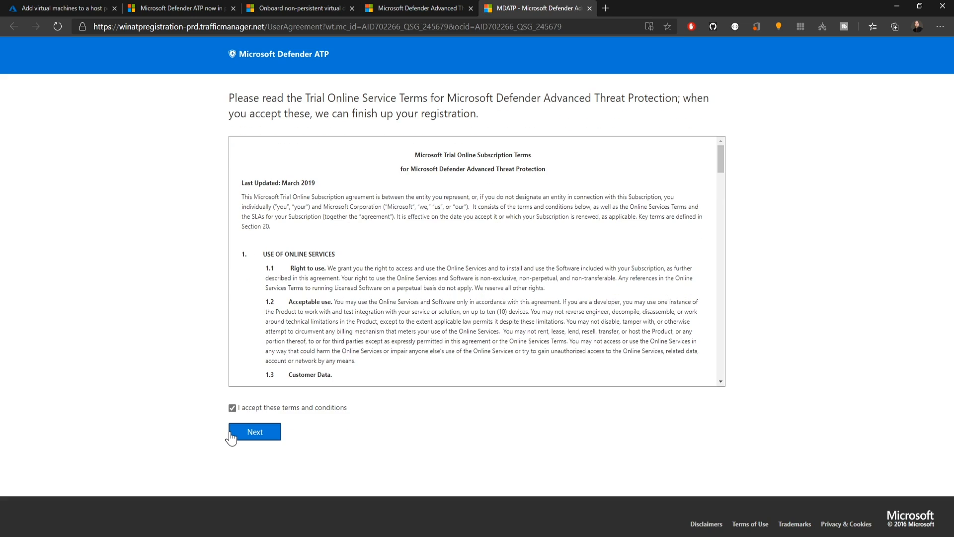
{"action": "left_click", "coordinate": [251, 434]}
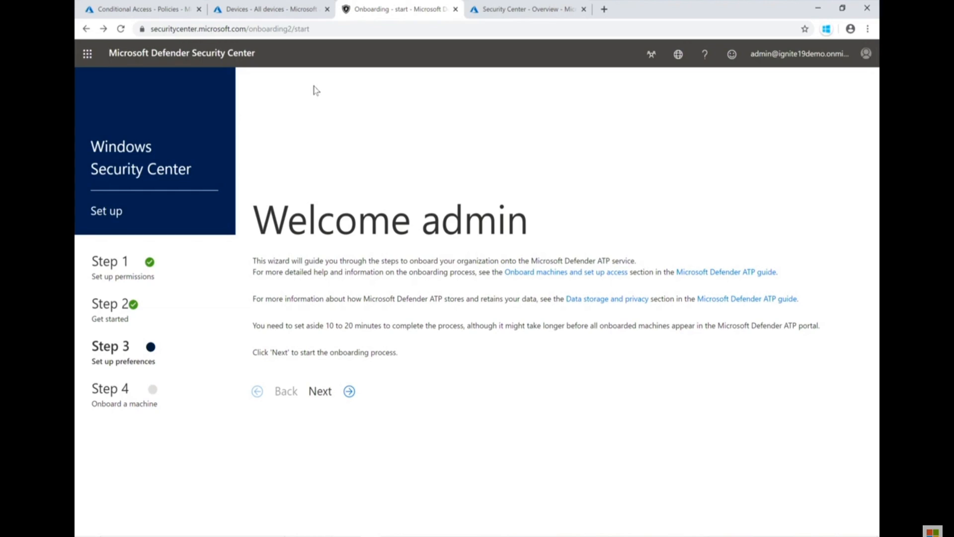
- Set the Microsoft Defender ATP data storage location to US and create the cloud instance with the default retention, organization size and preview preferences
{"action": "left_click", "coordinate": [349, 391]}
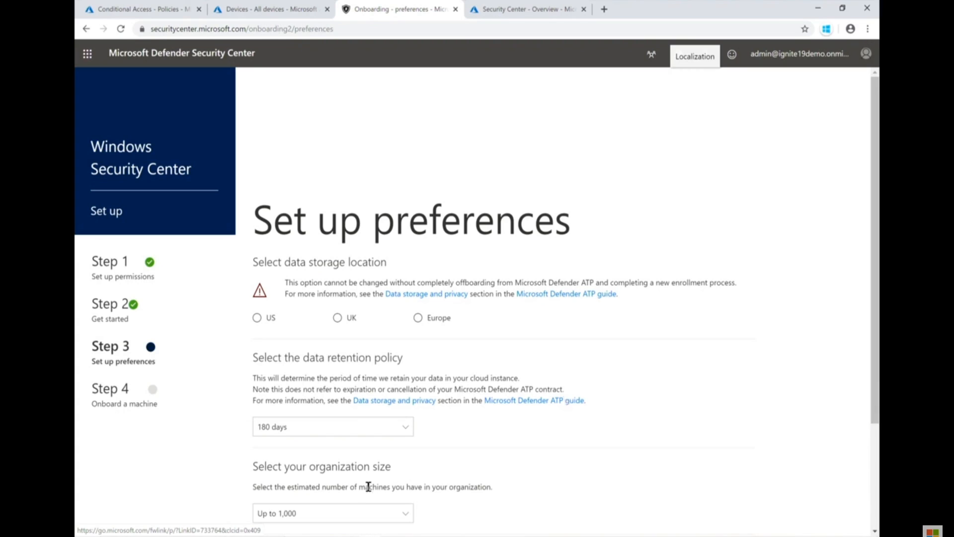
{"action": "left_click", "coordinate": [257, 320]}
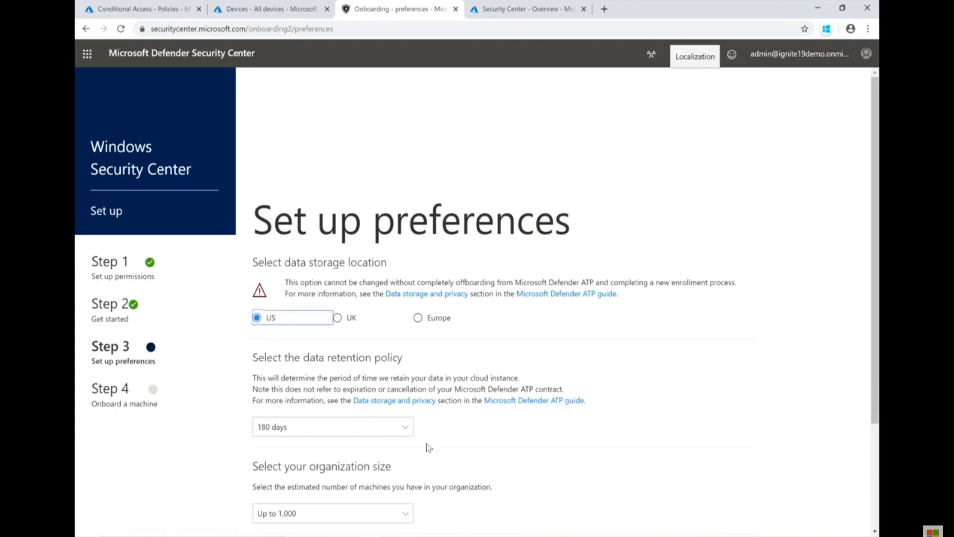
{"action": "scroll", "coordinate": [506, 437], "scroll_direction": "down", "scroll_amount": 3}
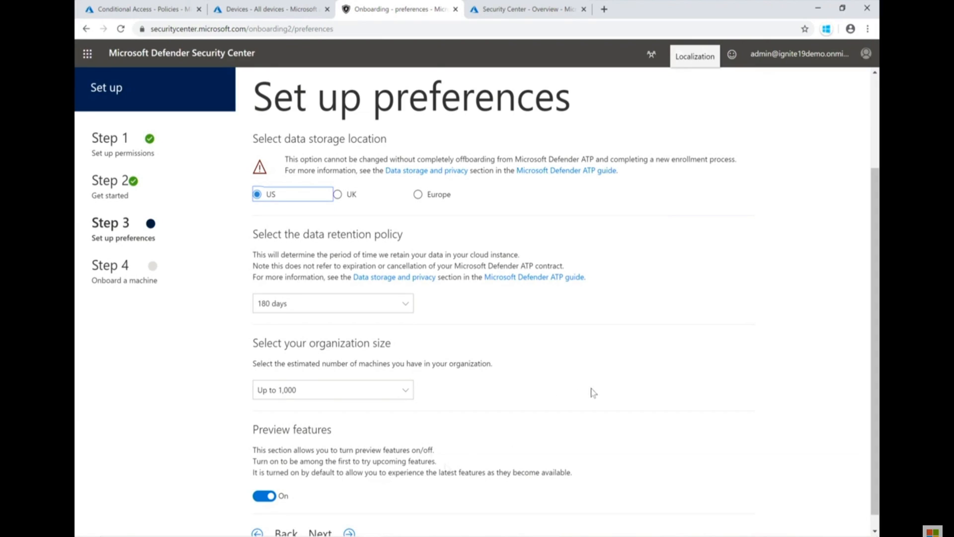
{"action": "scroll", "coordinate": [592, 393], "scroll_direction": "down", "scroll_amount": 1}
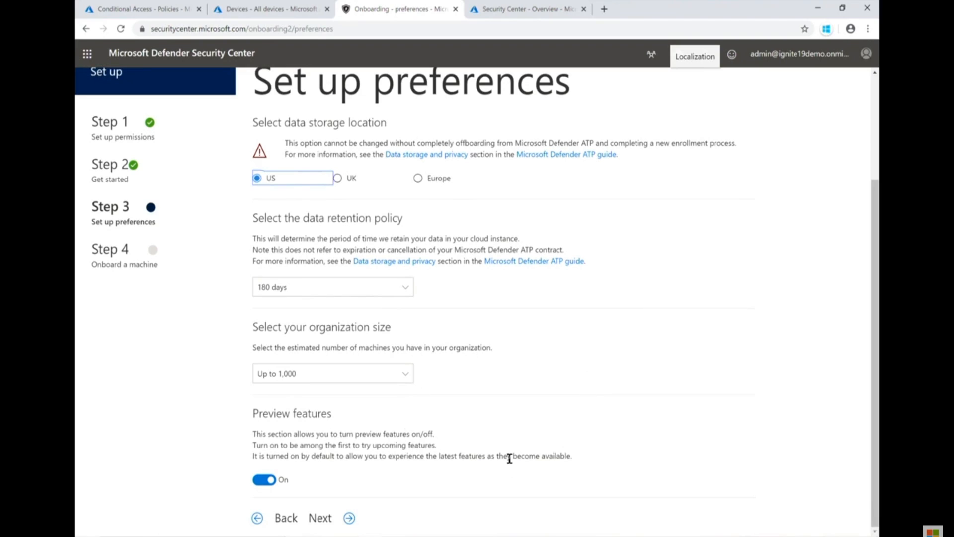
{"action": "left_click", "coordinate": [349, 518]}
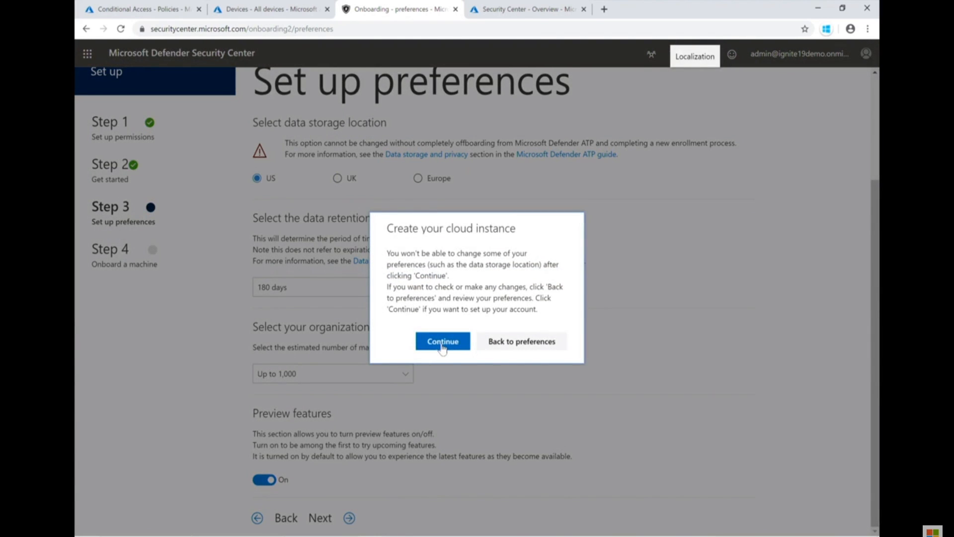
{"action": "left_click", "coordinate": [442, 341]}
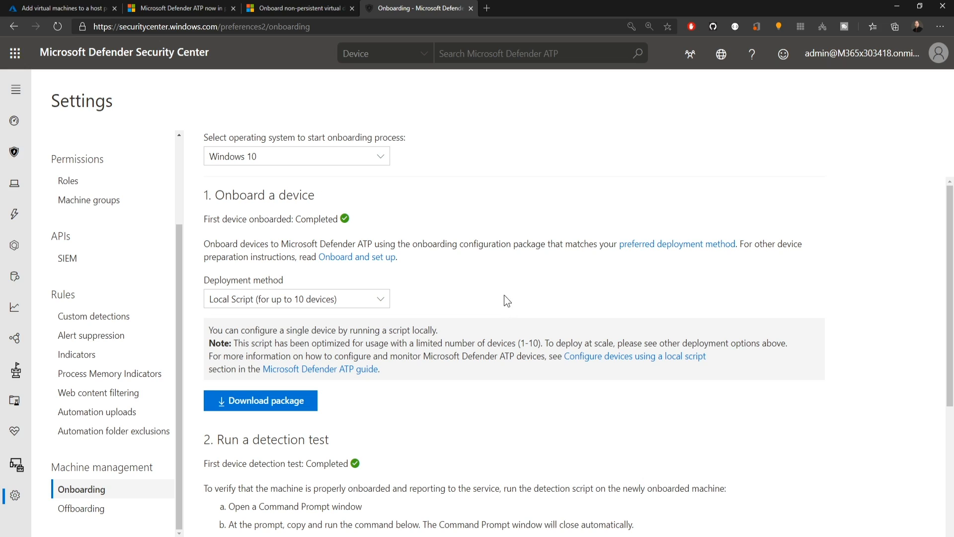
- Download the Windows 10 onboarding package with VDI onboarding scripts for non-persistent devices as the deployment method, and copy the detection test command
{"action": "left_click", "coordinate": [382, 156]}
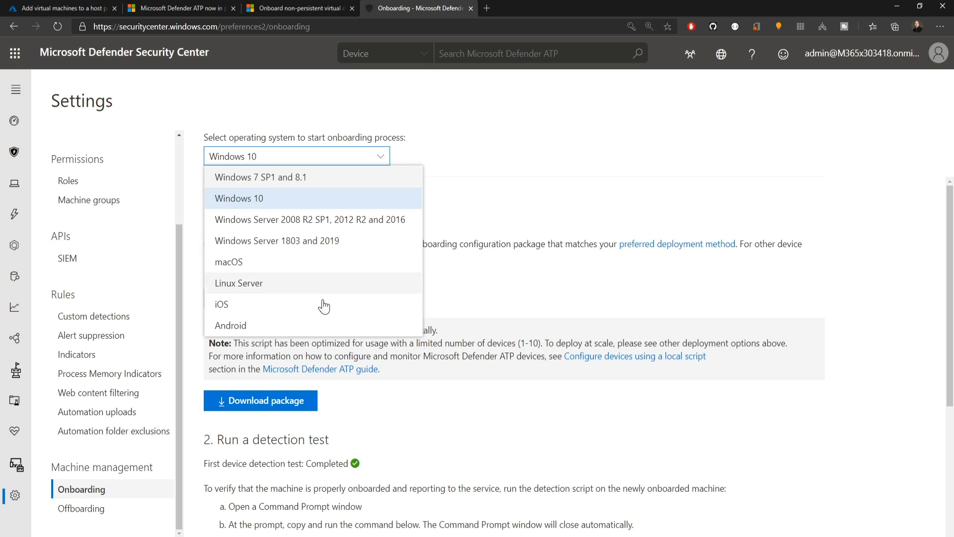
{"action": "left_click", "coordinate": [440, 195]}
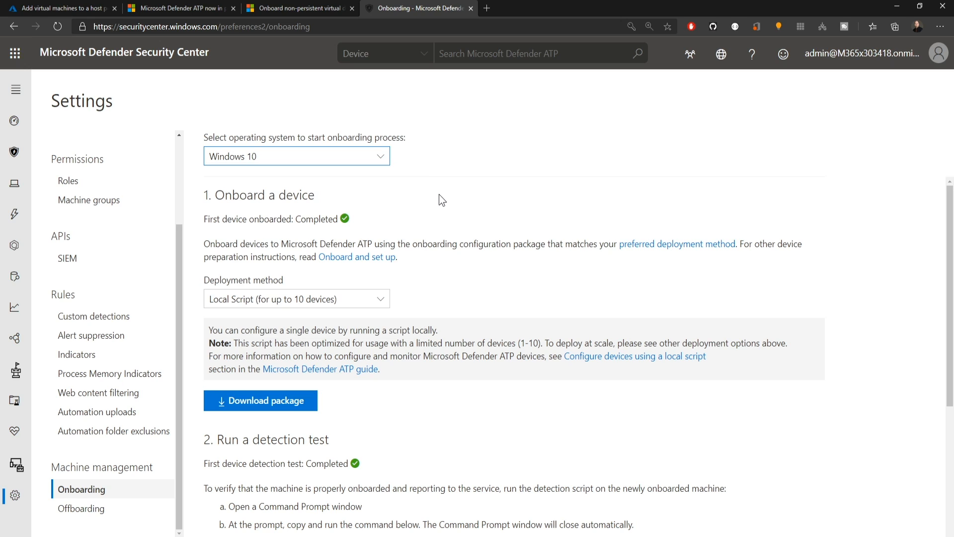
{"action": "left_click", "coordinate": [381, 300]}
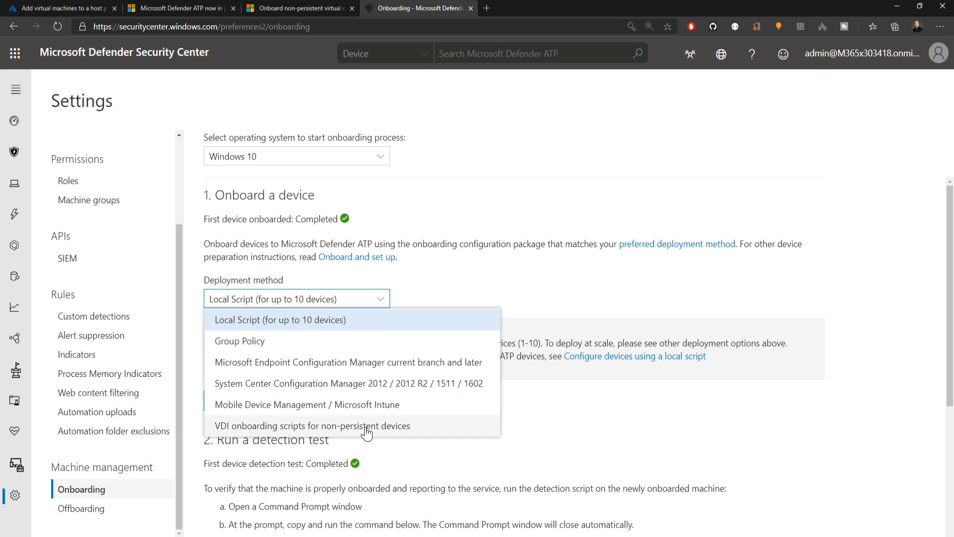
{"action": "left_click", "coordinate": [419, 430]}
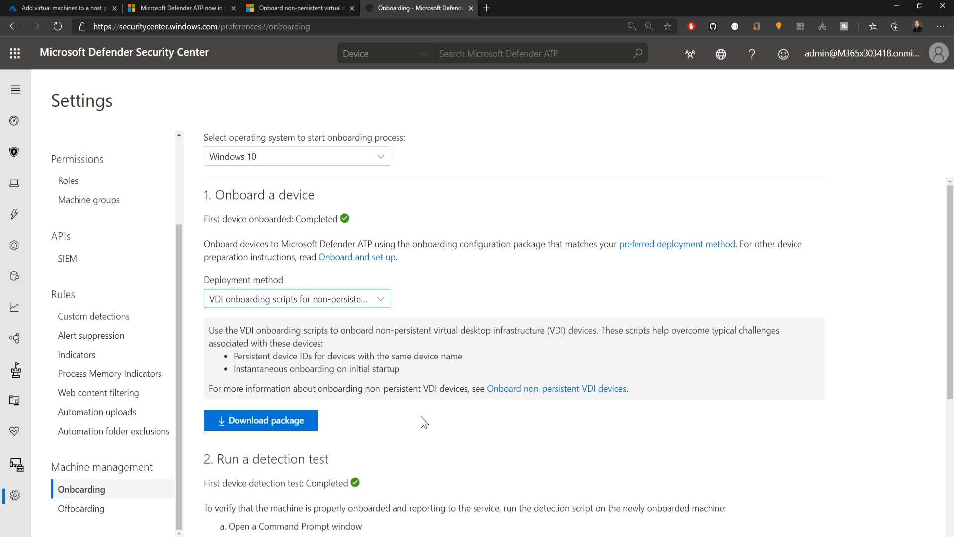
{"action": "left_click", "coordinate": [291, 425]}
{"action": "scroll", "coordinate": [655, 404], "scroll_direction": "down", "scroll_amount": 5}
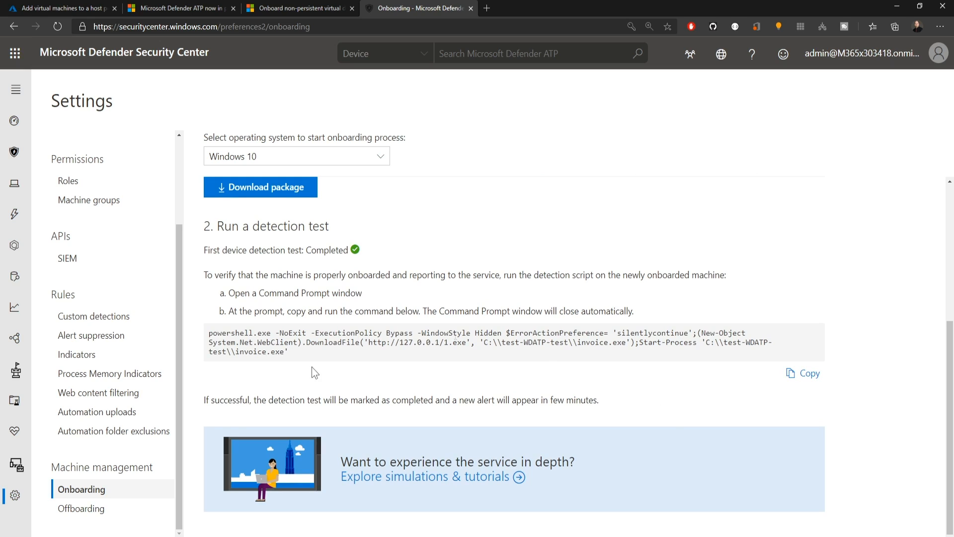
{"action": "left_click", "coordinate": [802, 372]}
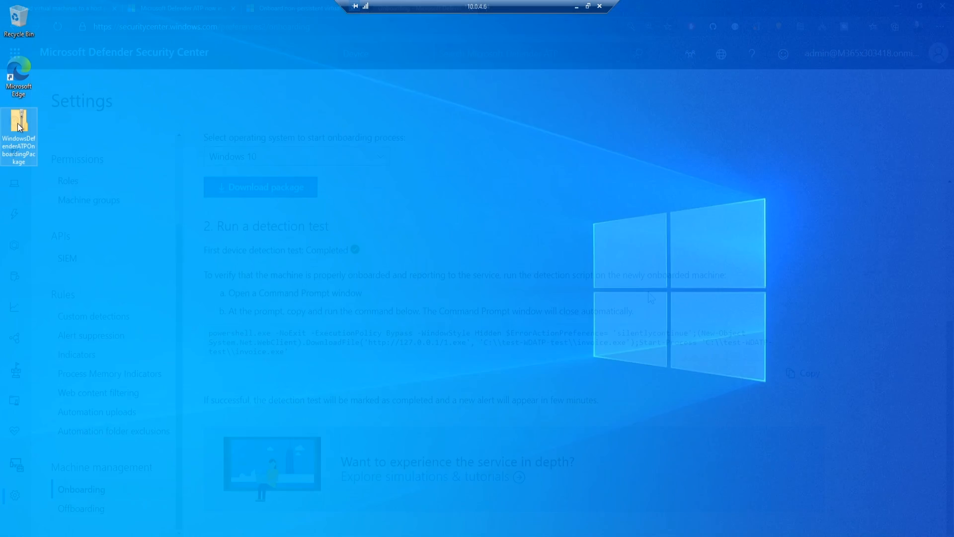
- Switch to the remote desktop session and extract the WindowsDefenderATPOnboardingPackage archive on its desktop
{"action": "right_click", "coordinate": [18, 123]}
{"action": "left_click", "coordinate": [59, 145]}
{"action": "left_click", "coordinate": [568, 374]}
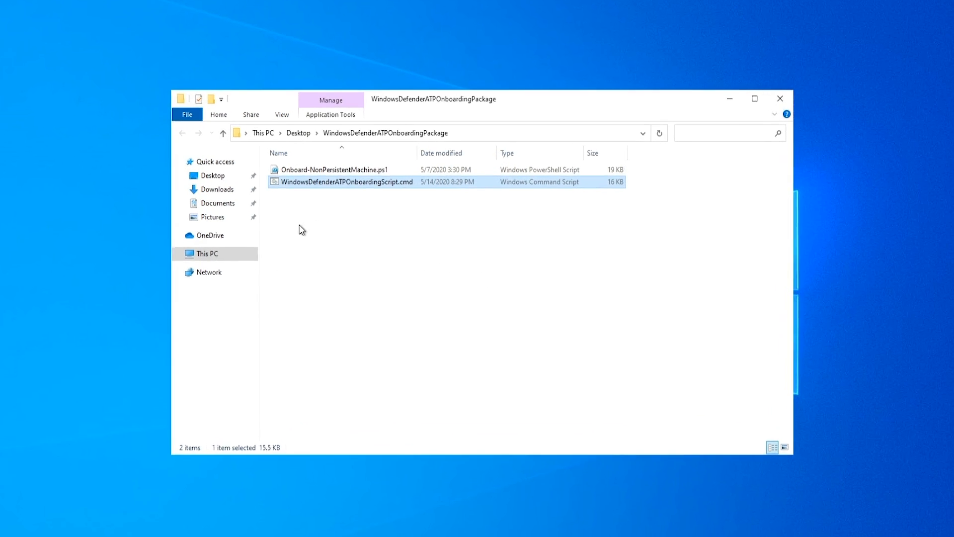
- Run WindowsDefenderATPOnboardingScript.cmd from the extracted package as administrator
{"action": "right_click", "coordinate": [360, 189]}
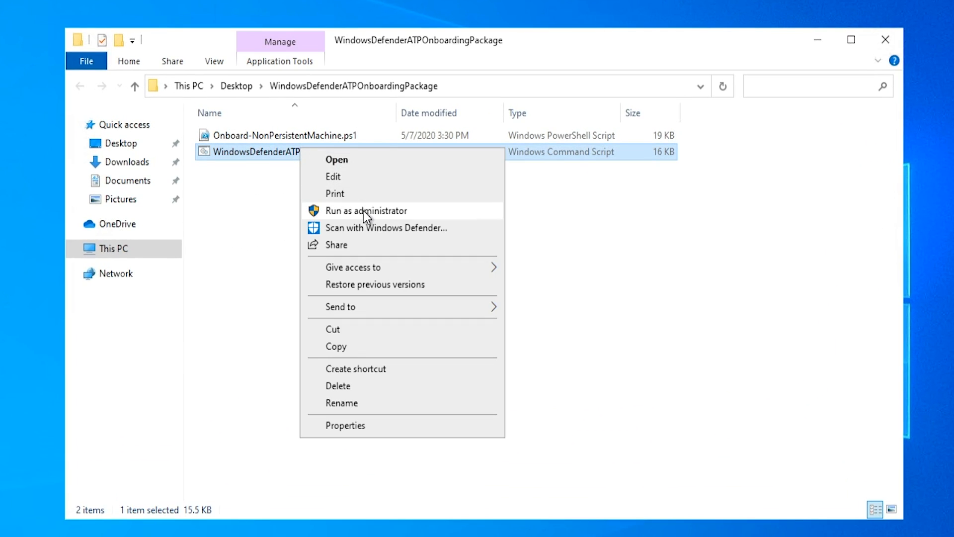
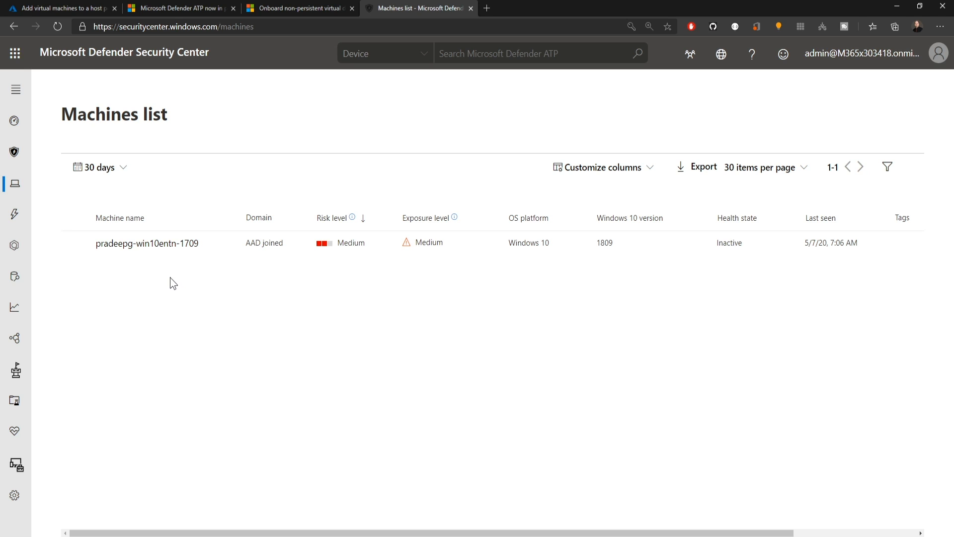
- Open the listed Windows 10 machine and examine its alerts, timeline, security recommendations, software inventory, discovered vulnerabilities and missing KBs
{"action": "left_click", "coordinate": [127, 247]}
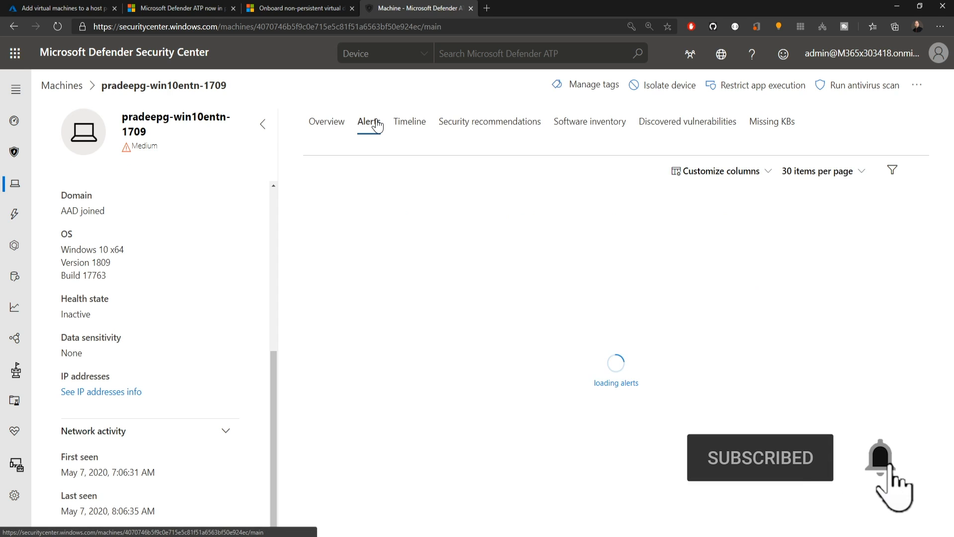
{"action": "left_click", "coordinate": [409, 128]}
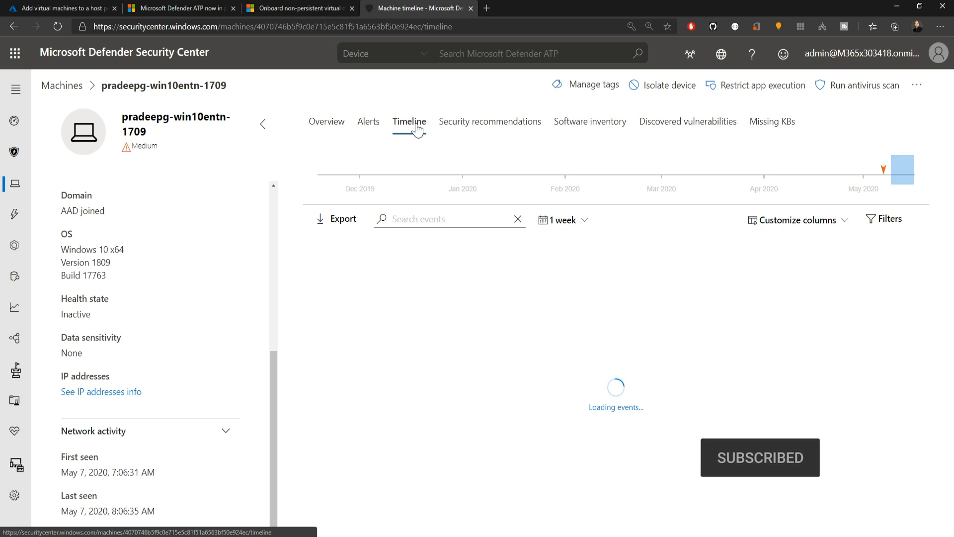
{"action": "left_click", "coordinate": [505, 131]}
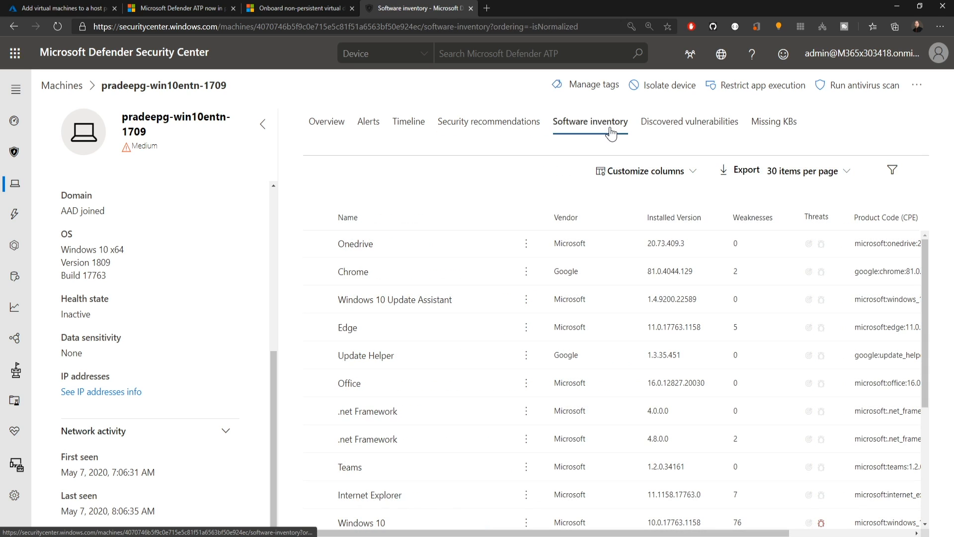
{"action": "left_click", "coordinate": [705, 128]}
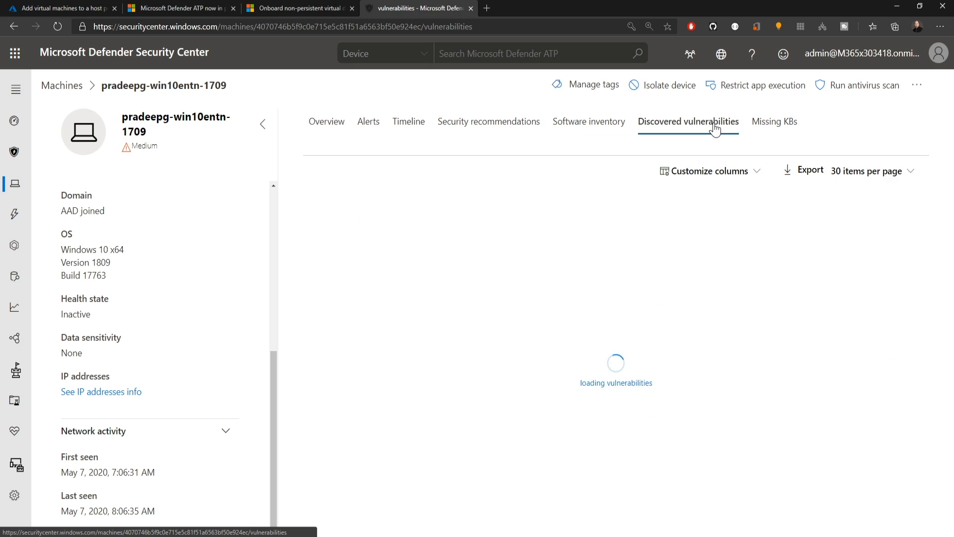
{"action": "left_click", "coordinate": [766, 131]}
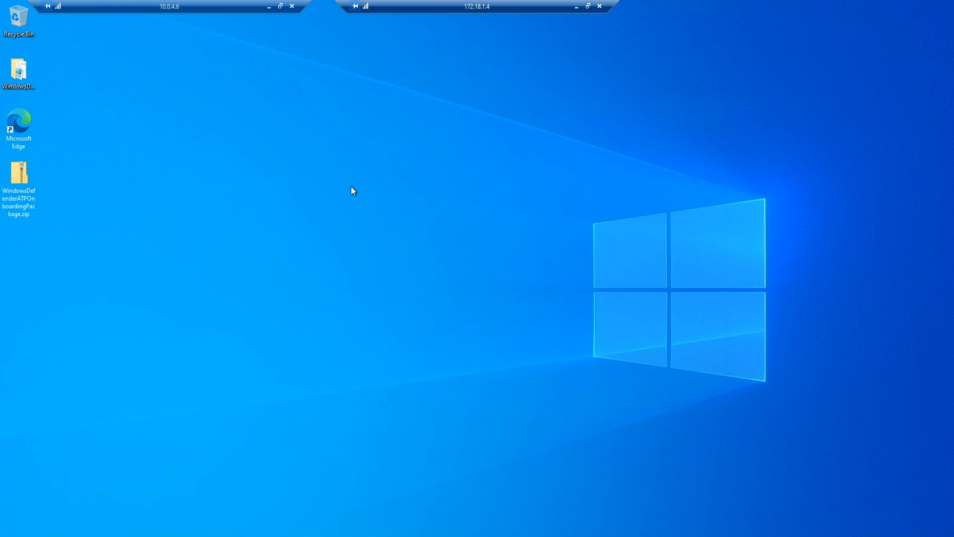
- Open File Explorer in the remote desktop session
{"action": "key", "text": "super+e"}
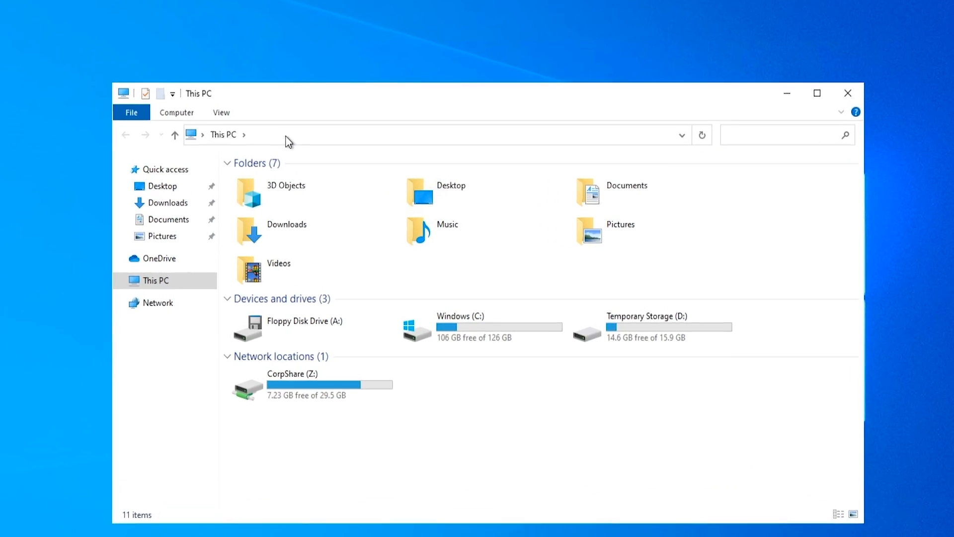
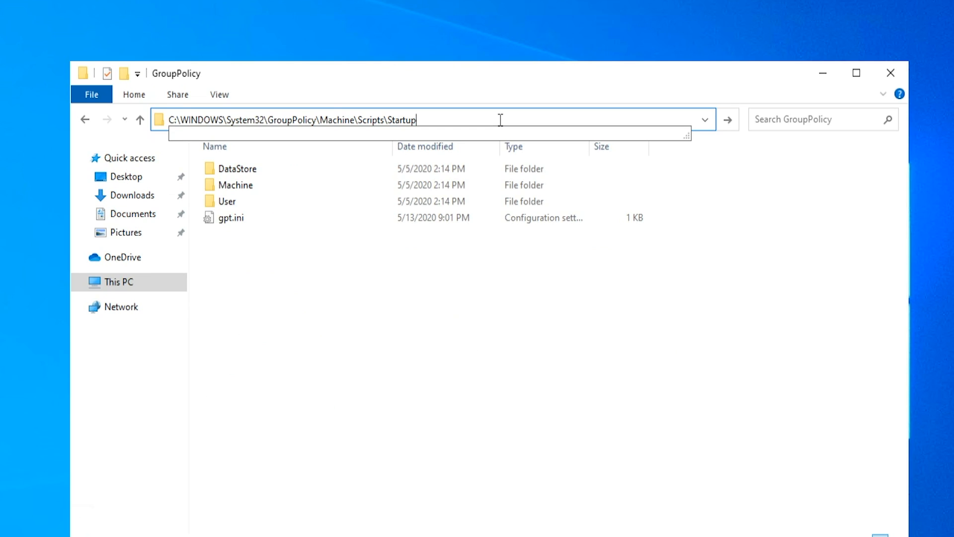
- Open the Machine folder inside GroupPolicy and bring up the choices for creating a new item there
{"action": "double_click", "coordinate": [229, 188]}
{"action": "right_click", "coordinate": [265, 202]}
{"action": "mouse_move", "coordinate": [311, 373]}
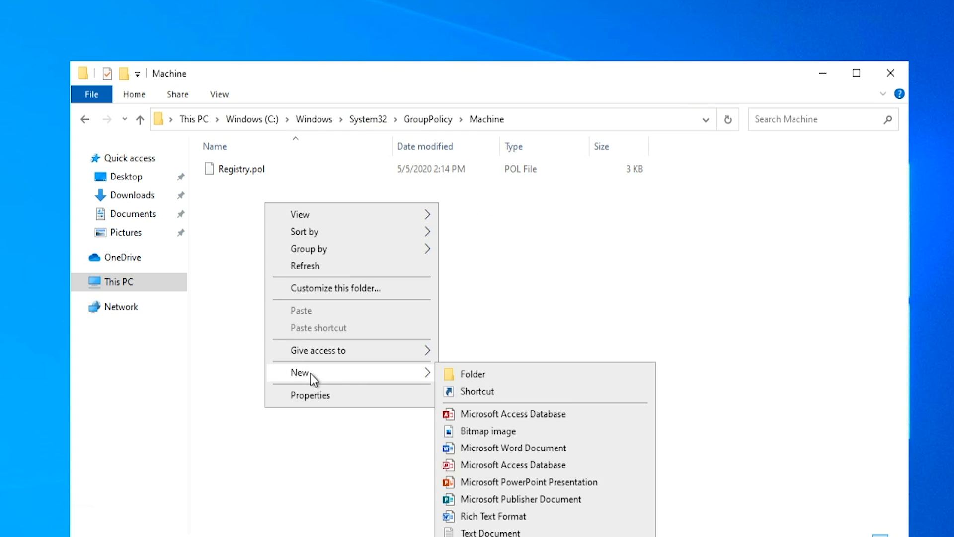
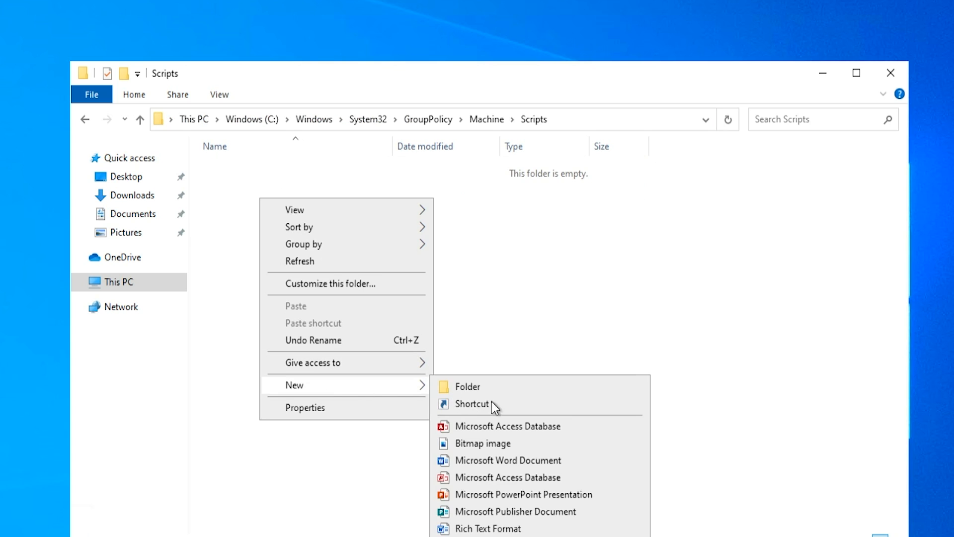
- Create a folder named Startup inside the Scripts folder and open it
{"action": "left_click", "coordinate": [502, 388]}
{"action": "type", "text": "Startup"}
{"action": "key", "text": "Return"}
{"action": "key", "text": "Return"}
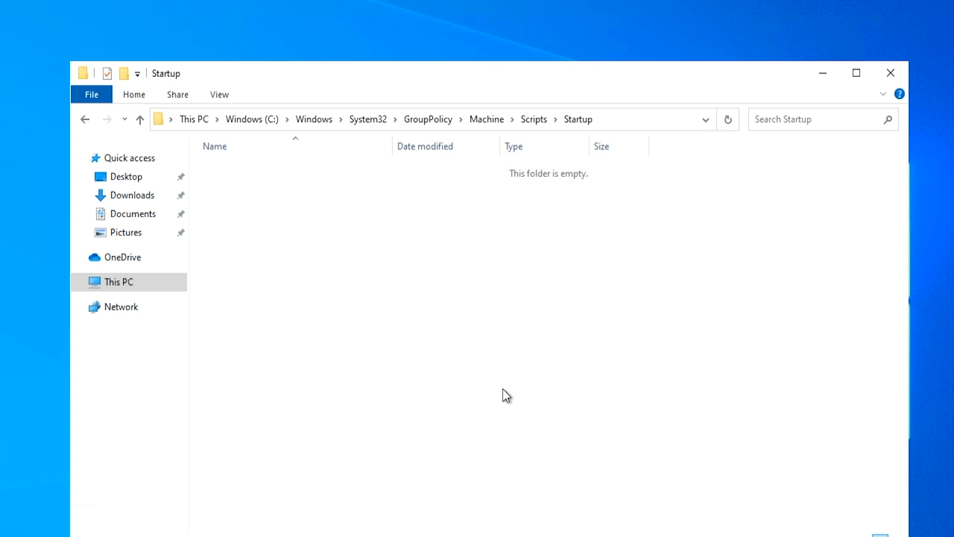
- Copy the WindowsDefenderATPOnboardingScript file from the WindowsDefenderATPOnboardingPackage folder into the Startup folder
{"action": "left_click", "coordinate": [634, 123]}
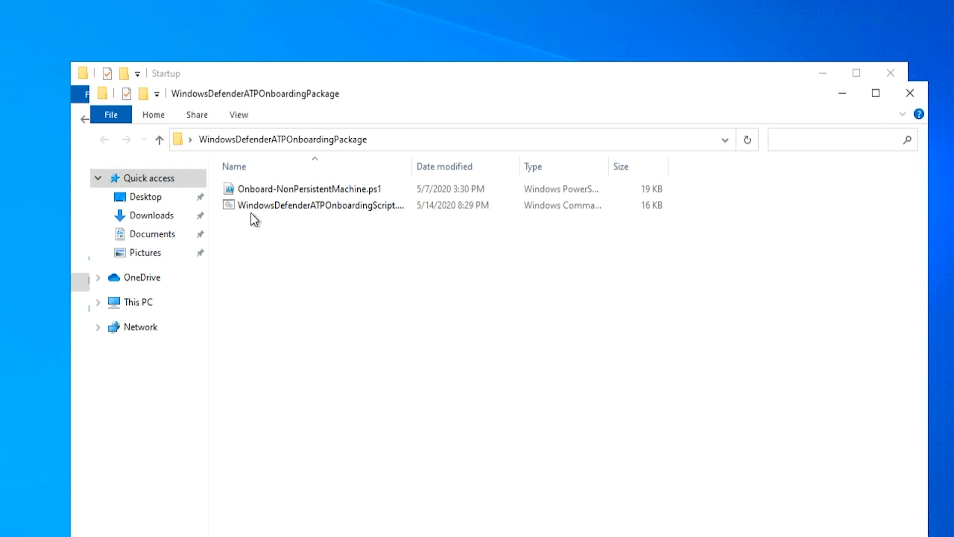
{"action": "left_click", "coordinate": [252, 211]}
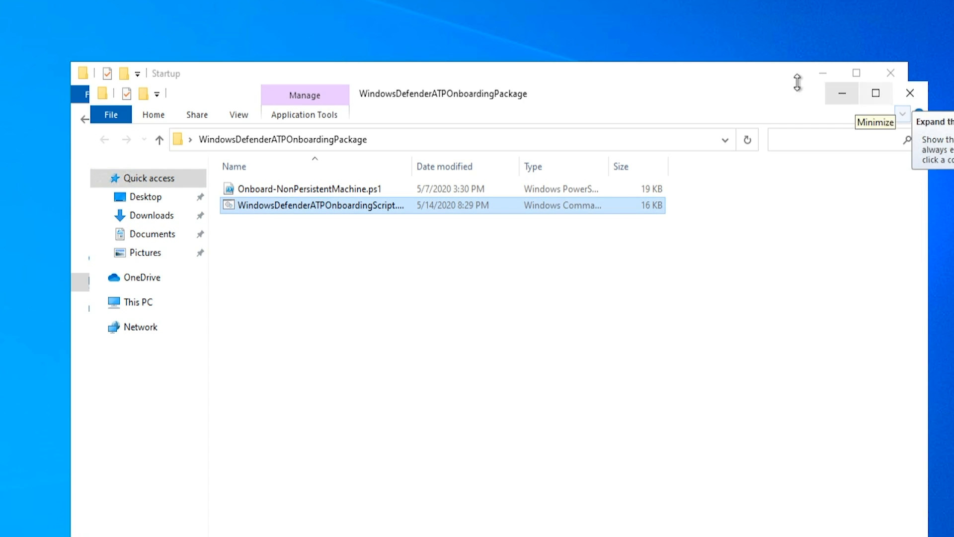
{"action": "left_click", "coordinate": [777, 71]}
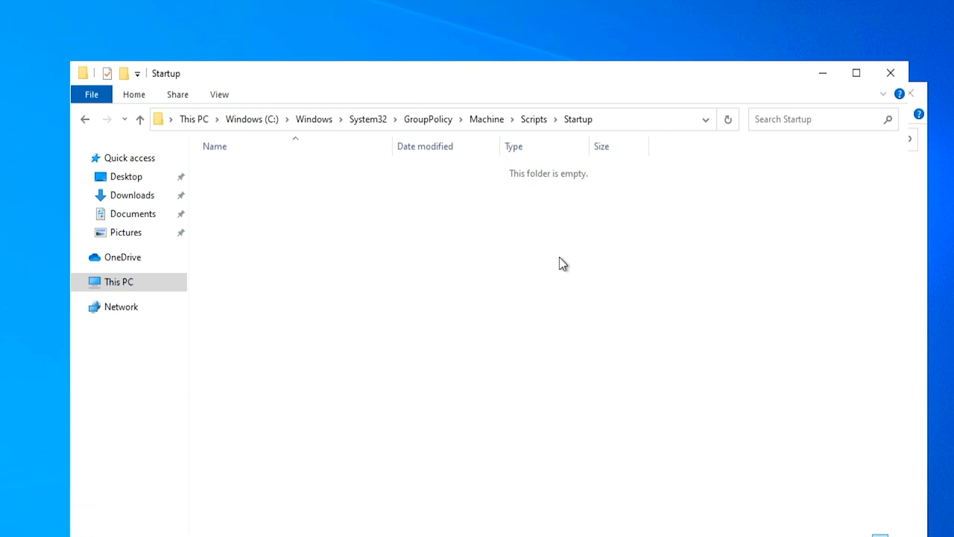
{"action": "key", "text": "ctrl+v"}
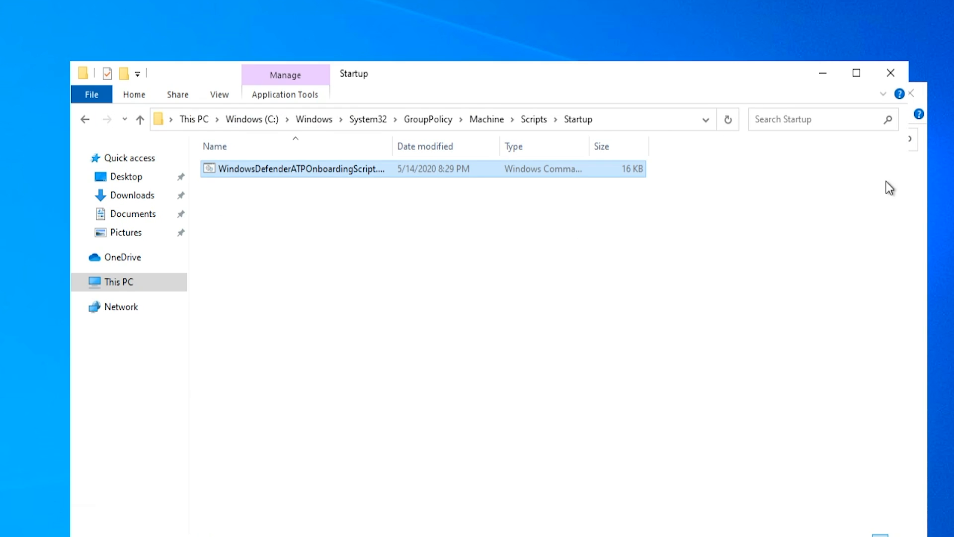